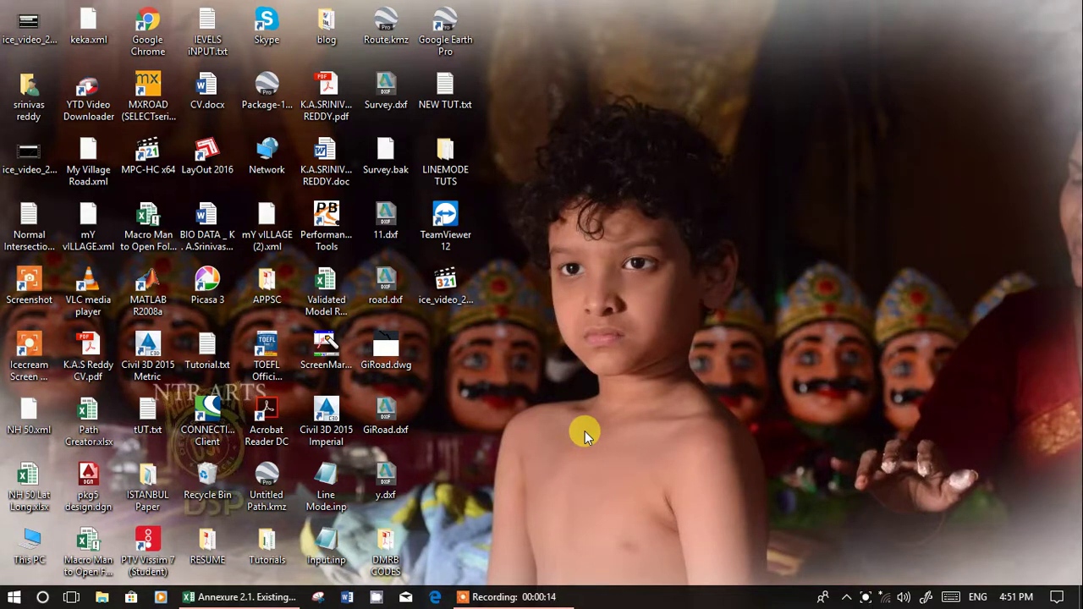
# Switch to the Annexure 2.1 Existing ROW workbook in Excel and examine the existing chainage column from 140+200 downward.
pyautogui.click(243, 597)
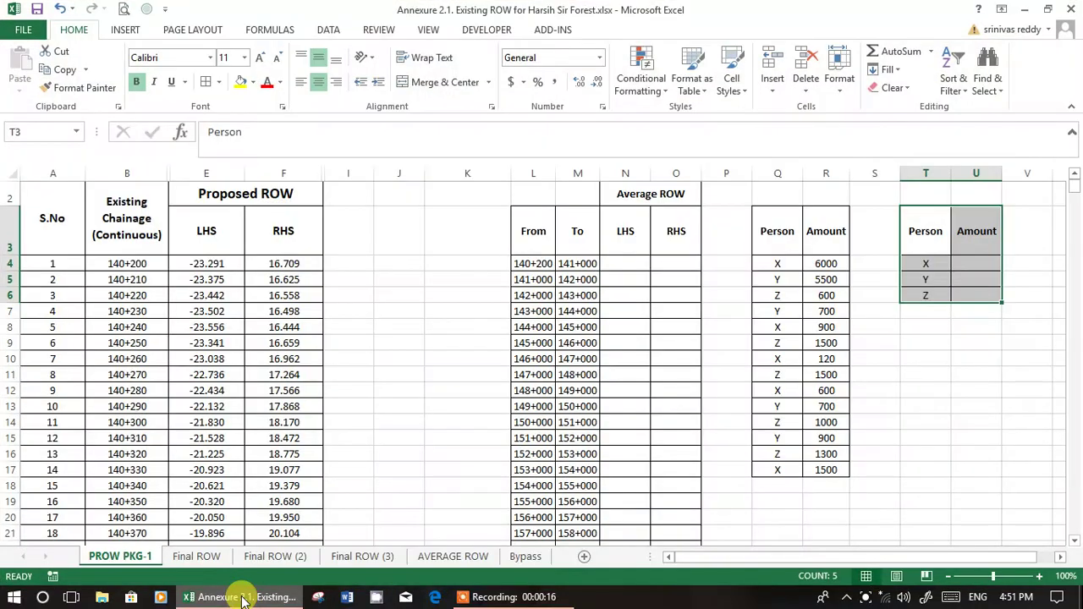
pyautogui.click(624, 263)
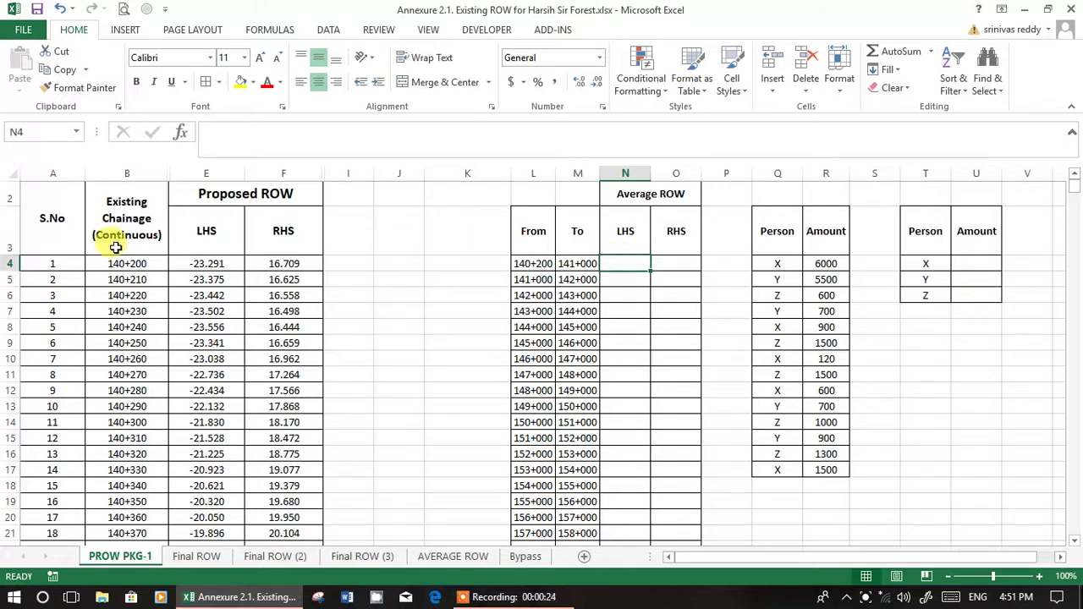
pyautogui.moveTo(120, 265); pyautogui.dragTo(146, 266)
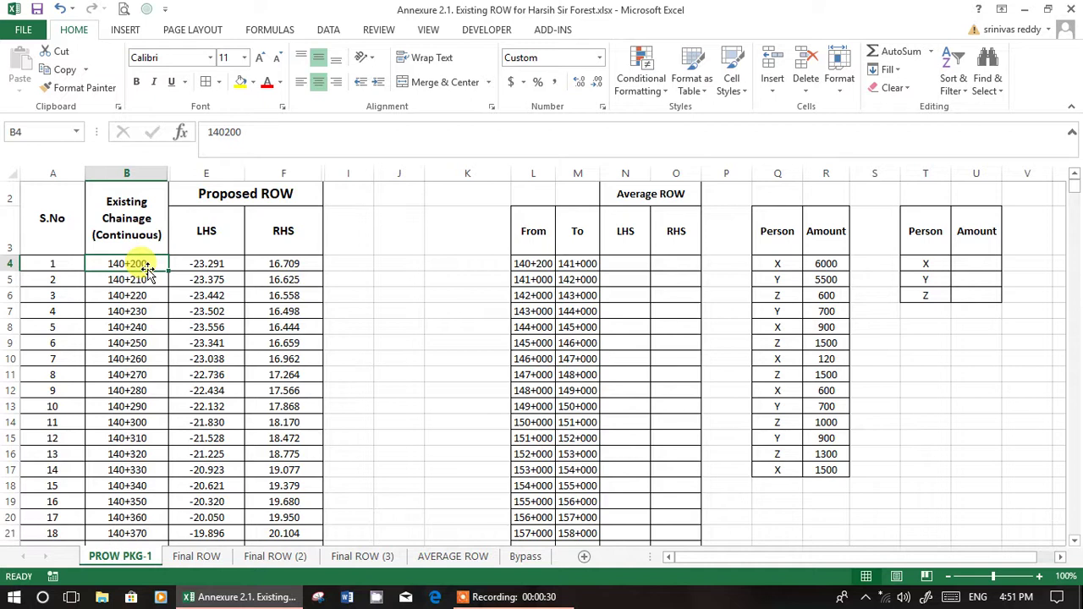
pyautogui.press('Down')
pyautogui.press('Down')
pyautogui.press('Down')
pyautogui.press('Down')
pyautogui.press('Down')
pyautogui.press('Down')
pyautogui.press('Down')
pyautogui.press('Down')
pyautogui.press('Down')
pyautogui.press('Down')
pyautogui.press('Down')
pyautogui.press('Down')
pyautogui.press('Down')
pyautogui.press('Down')
pyautogui.press('Up')
pyautogui.press('Up')
pyautogui.press('Up')
pyautogui.press('Up')
pyautogui.press('Up')
pyautogui.press('Up')
pyautogui.press('Up')
pyautogui.press('Up')
pyautogui.press('Up')
pyautogui.press('Up')
pyautogui.press('Up')
pyautogui.press('Up')
pyautogui.press('Up')
pyautogui.press('Up')
pyautogui.press('Right')
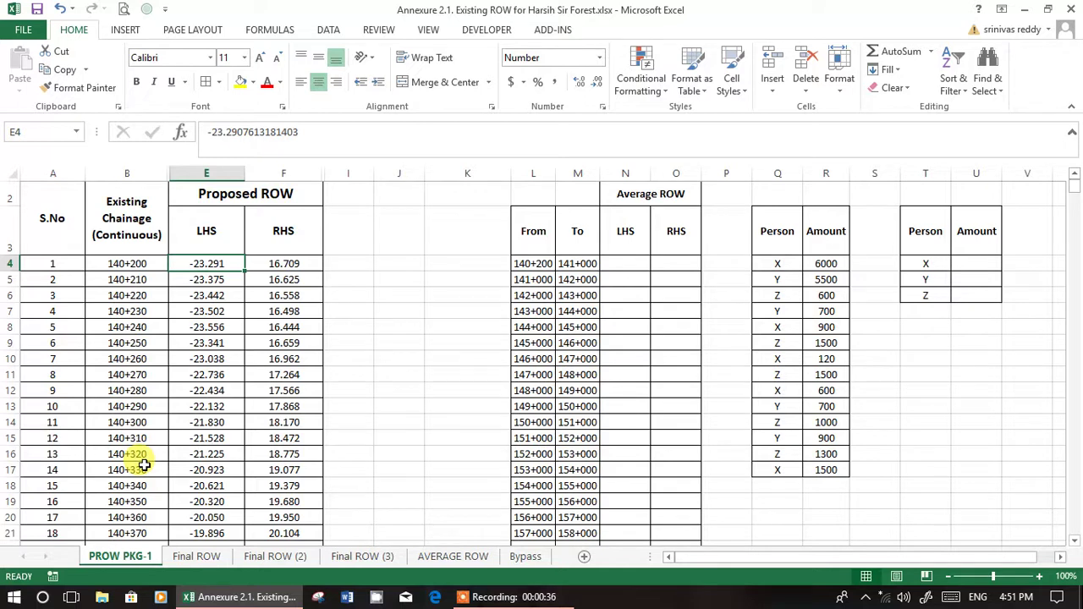
# Examine the Proposed ROW LHS and RHS columns and the first From–To chainage interval of the Average ROW table.
pyautogui.press('Right')
pyautogui.press('Down')
pyautogui.press('Down')
pyautogui.press('Up')
pyautogui.press('Up')
pyautogui.press('Left')
pyautogui.press('Left')
pyautogui.press('Left')
pyautogui.press('Right')
pyautogui.press('Right')
pyautogui.press('Right')
pyautogui.press('Right')
pyautogui.press('Right')
pyautogui.press('Right')
pyautogui.press('Right')
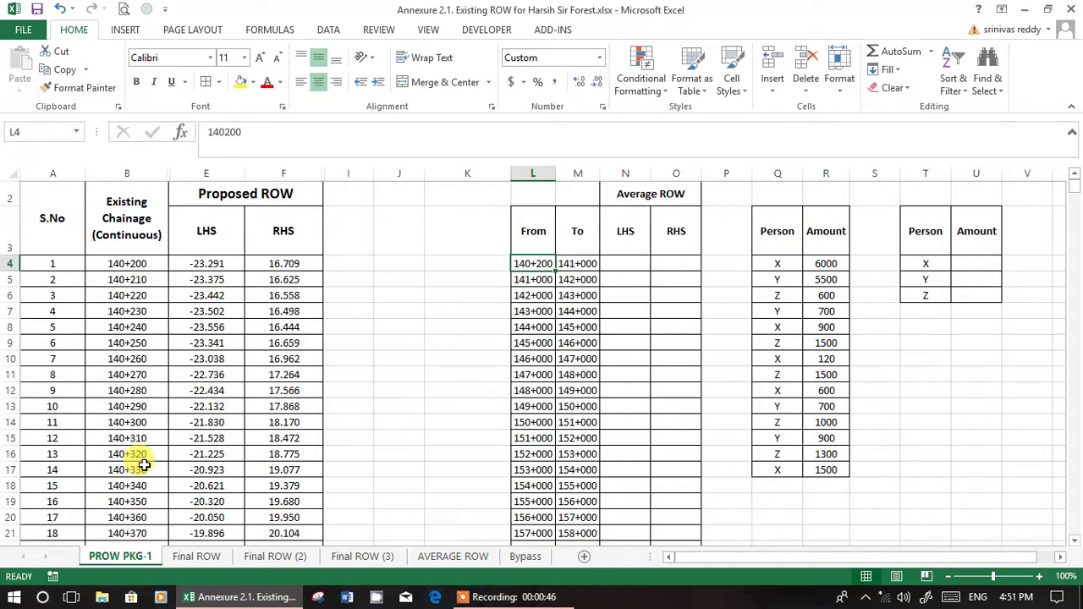
pyautogui.press('Right')
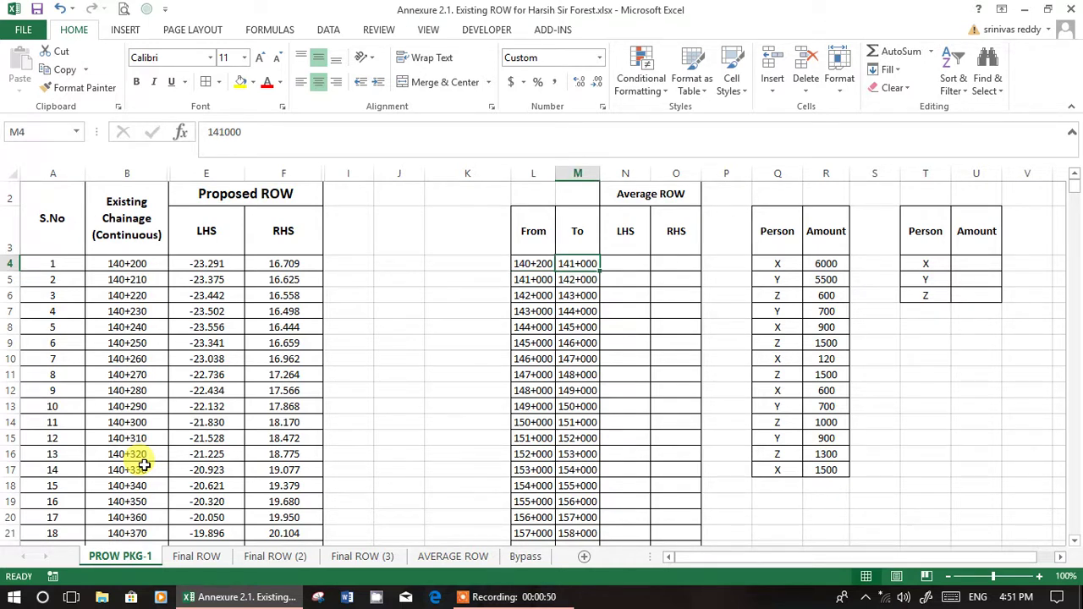
# Select the proposed LHS values for chainages 140+200 to 141+000 and read their average.
pyautogui.click(211, 263)
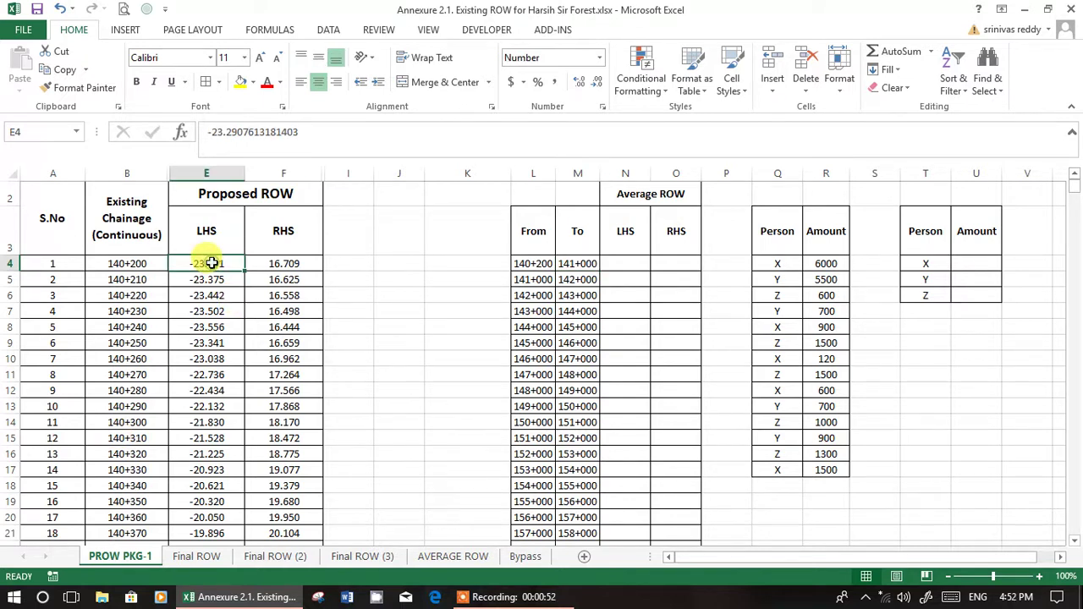
pyautogui.hotkey('shift', 'Down')
pyautogui.hotkey('shift', 'Down')
pyautogui.hotkey('shift', 'Down')
pyautogui.hotkey('shift', 'Down')
pyautogui.hotkey('shift', 'Down')
pyautogui.hotkey('shift', 'Down')
pyautogui.hotkey('shift', 'Down')
pyautogui.hotkey('shift', 'Down')
pyautogui.hotkey('shift', 'Down')
pyautogui.hotkey('shift', 'Down')
pyautogui.hotkey('shift', 'Down')
pyautogui.hotkey('shift', 'Down')
pyautogui.hotkey('shift', 'Down')
pyautogui.hotkey('shift', 'Down')
pyautogui.hotkey('shift', 'Down')
pyautogui.hotkey('shift', 'Down')
pyautogui.hotkey('shift', 'Down')
pyautogui.hotkey('shift', 'Down')
pyautogui.hotkey('shift', 'Down')
pyautogui.hotkey('shift', 'Down')
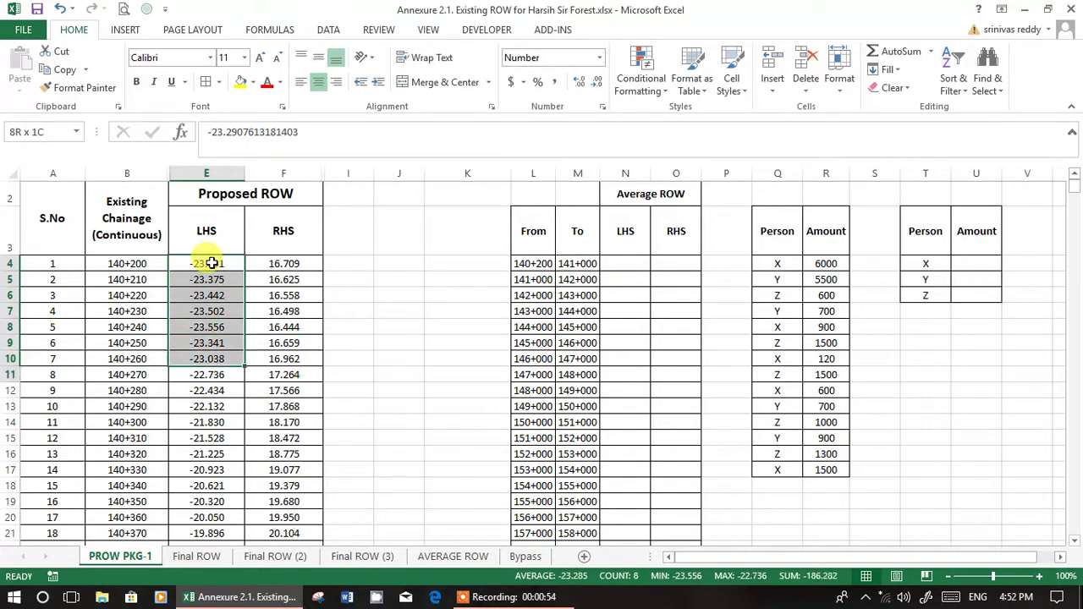
pyautogui.hotkey('shift', 'Down')
pyautogui.hotkey('shift', 'Down')
pyautogui.hotkey('shift', 'Down')
pyautogui.hotkey('shift', 'Down')
pyautogui.hotkey('shift', 'Down')
pyautogui.hotkey('shift', 'Down')
pyautogui.hotkey('shift', 'Down')
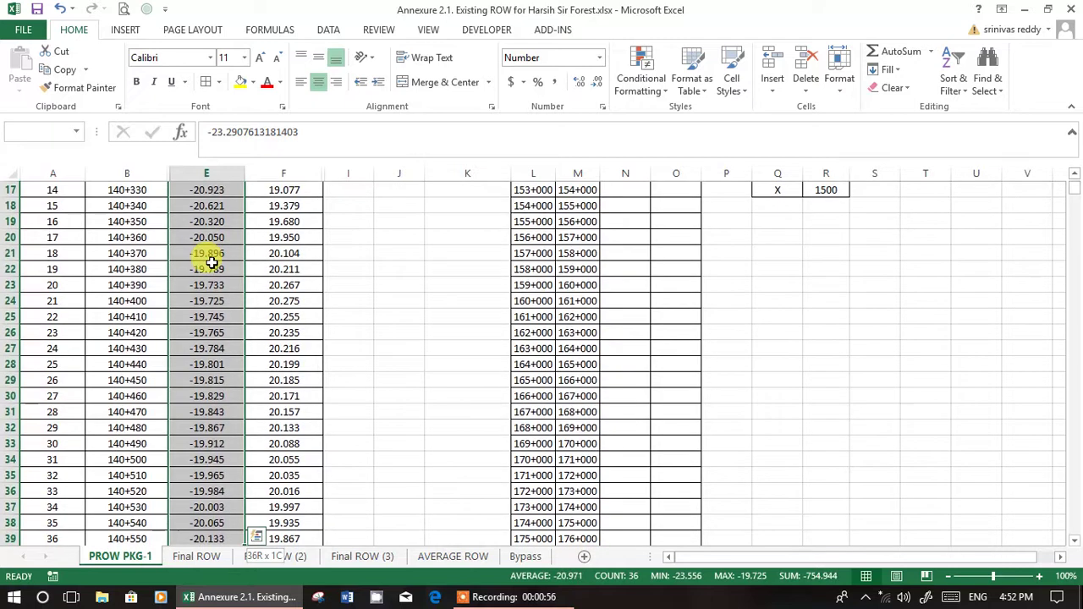
pyautogui.hotkey('shift', 'Down')
pyautogui.hotkey('shift', 'Down')
pyautogui.hotkey('shift', 'Down')
pyautogui.hotkey('shift', 'Down')
pyautogui.hotkey('shift', 'Down')
pyautogui.hotkey('shift', 'Down')
pyautogui.hotkey('shift', 'Down')
pyautogui.hotkey('shift', 'Down')
pyautogui.hotkey('shift', 'Down')
pyautogui.hotkey('shift', 'Down')
pyautogui.hotkey('shift', 'Down')
pyautogui.hotkey('shift', 'Down')
pyautogui.hotkey('shift', 'Down')
pyautogui.hotkey('shift', 'Down')
pyautogui.hotkey('shift', 'Down')
pyautogui.hotkey('shift', 'Down')
pyautogui.hotkey('shift', 'Down')
pyautogui.hotkey('shift', 'Down')
pyautogui.hotkey('shift', 'Down')
pyautogui.hotkey('shift', 'Down')
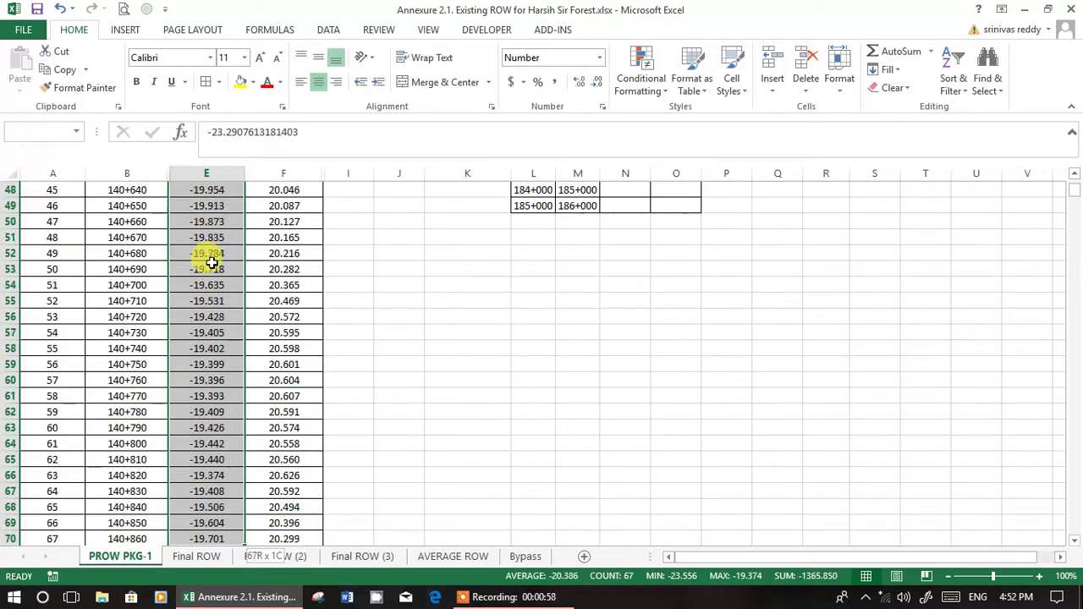
pyautogui.hotkey('shift', 'Up')
pyautogui.hotkey('shift', 'Up')
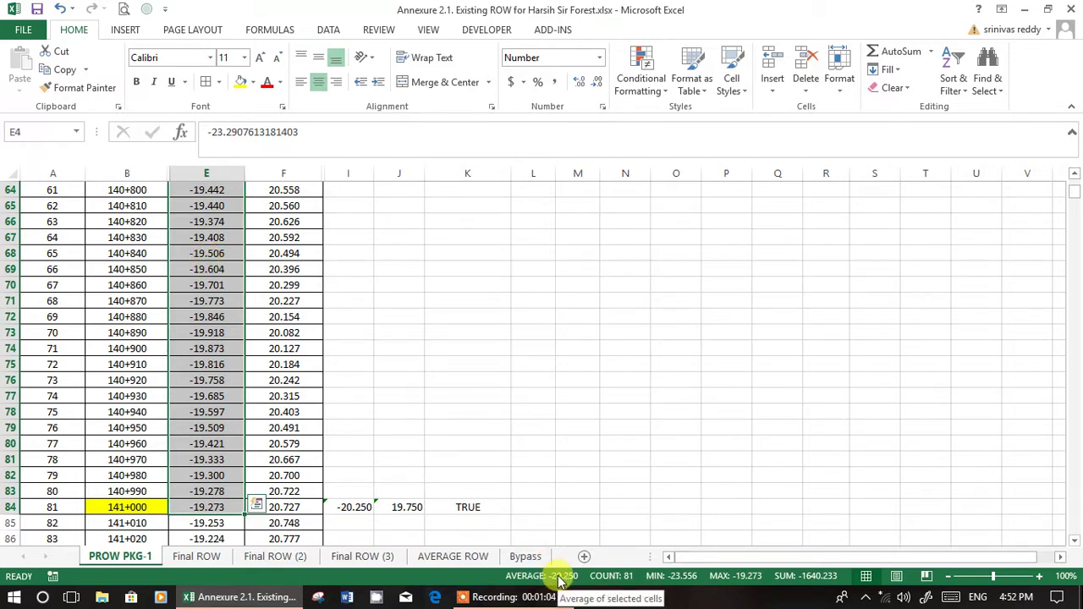
# Start an AVERAGEIFS formula in N4 with the absolute LHS range $E$4:$E$3833 as the average range.
pyautogui.press('Up')
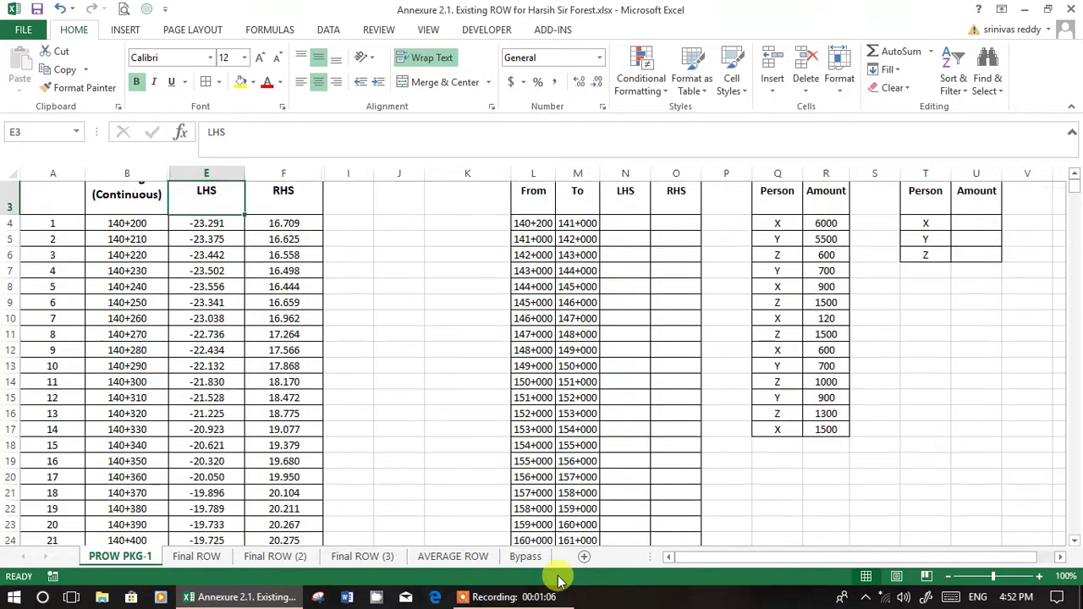
pyautogui.press('Up')
pyautogui.press('Up')
pyautogui.press('Down')
pyautogui.press('Down')
pyautogui.press('Down')
pyautogui.press('Down')
pyautogui.press('Right')
pyautogui.press('Right')
pyautogui.press('Right')
pyautogui.press('Right')
pyautogui.press('Right')
pyautogui.press('Right')
pyautogui.press('Right')
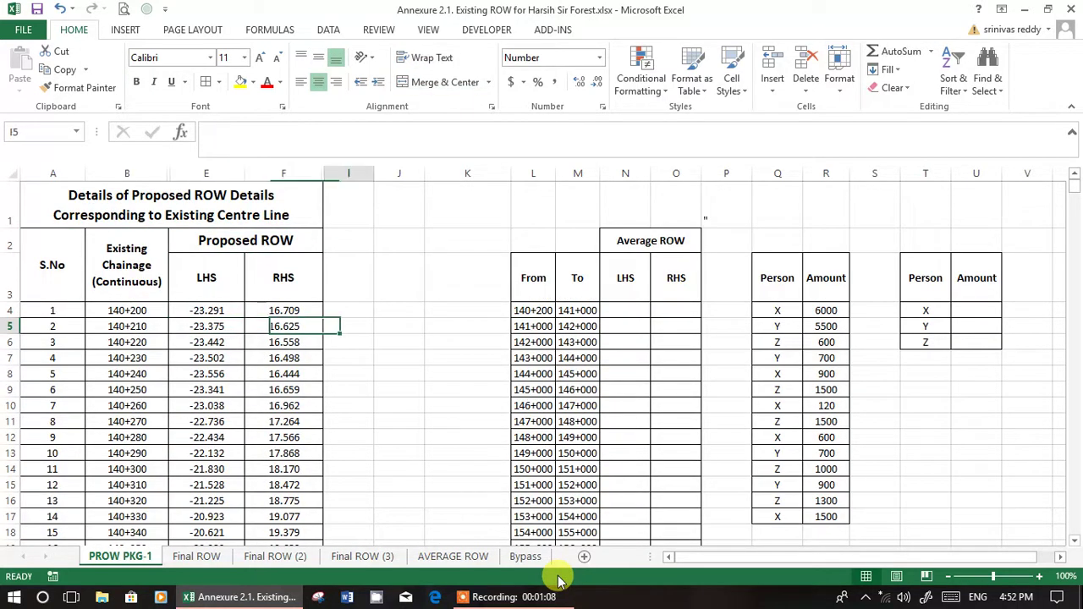
pyautogui.press('Up')
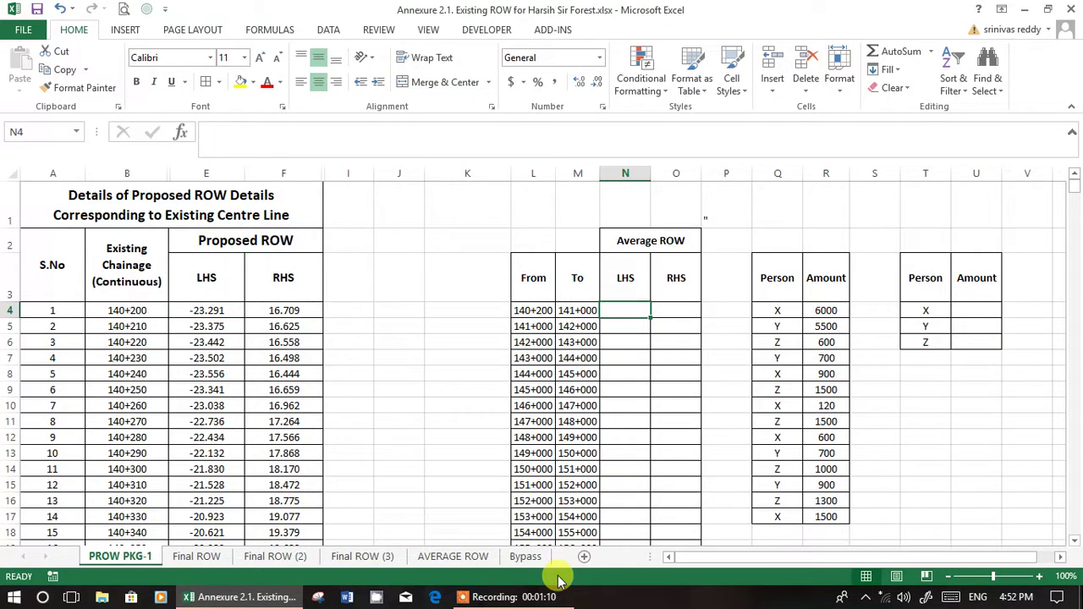
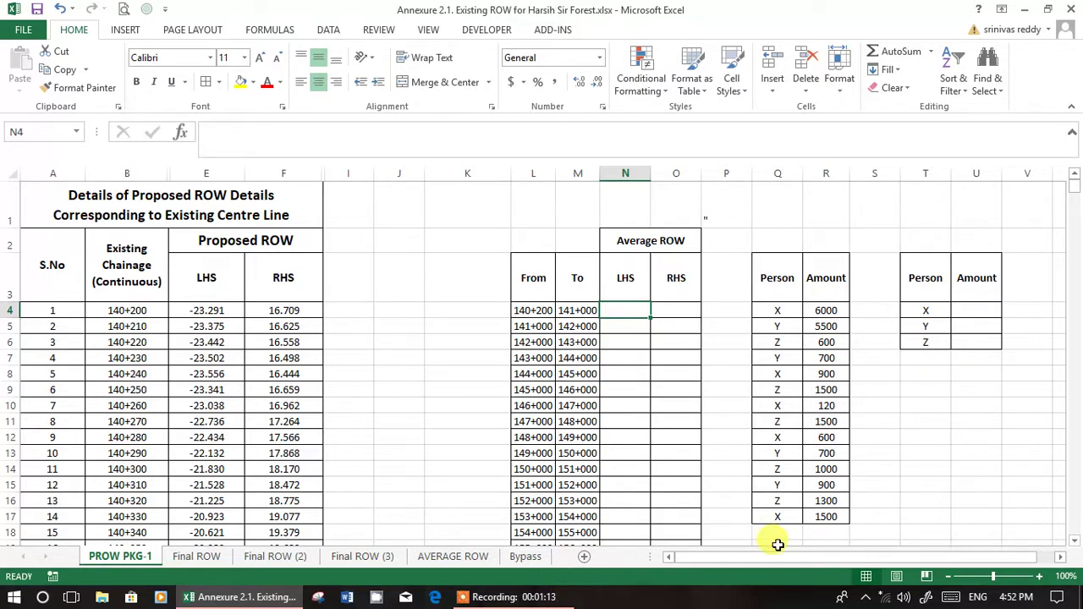
pyautogui.click(525, 311)
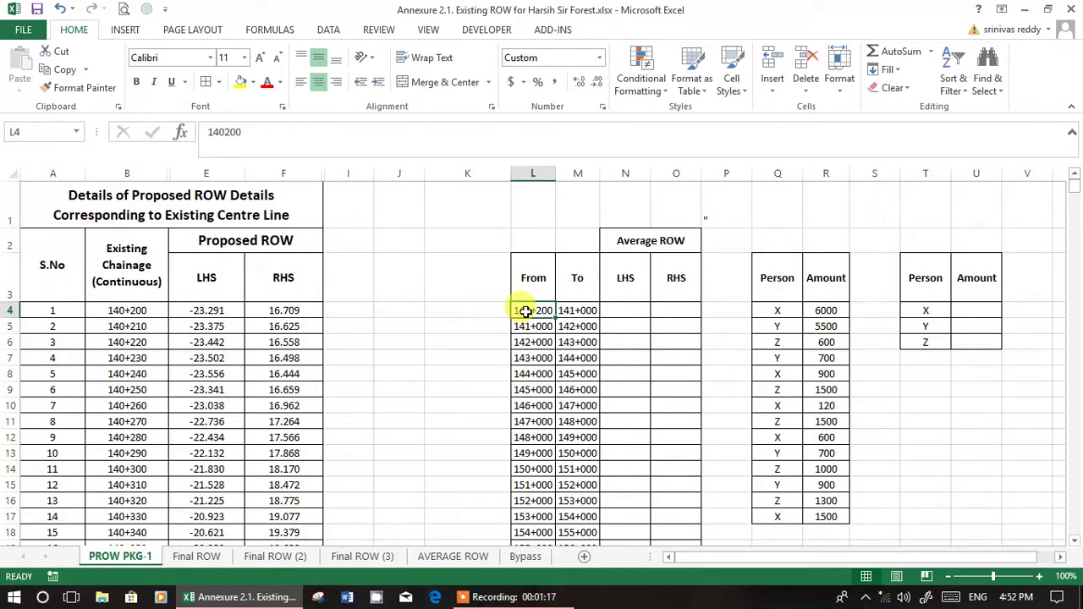
pyautogui.press('Right')
pyautogui.press('Right')
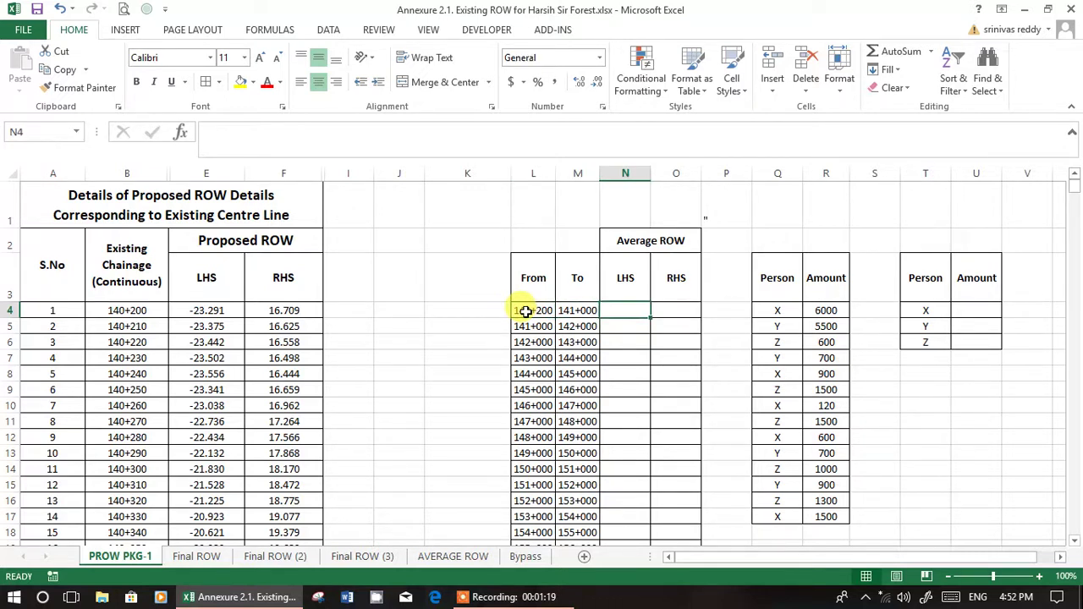
pyautogui.write('=a')
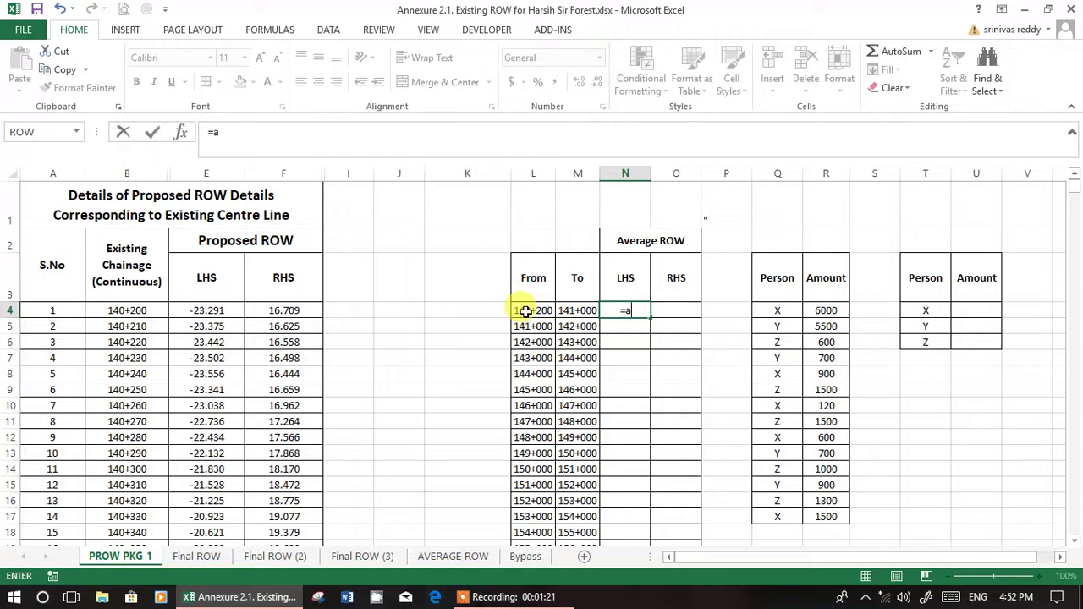
pyautogui.write('verageifs')
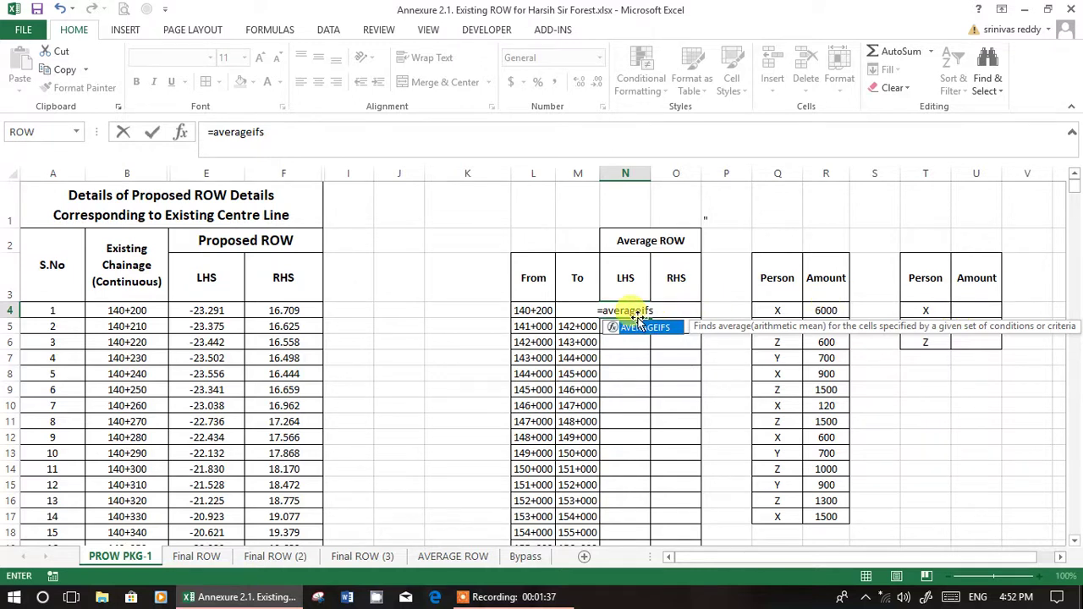
pyautogui.write('(')
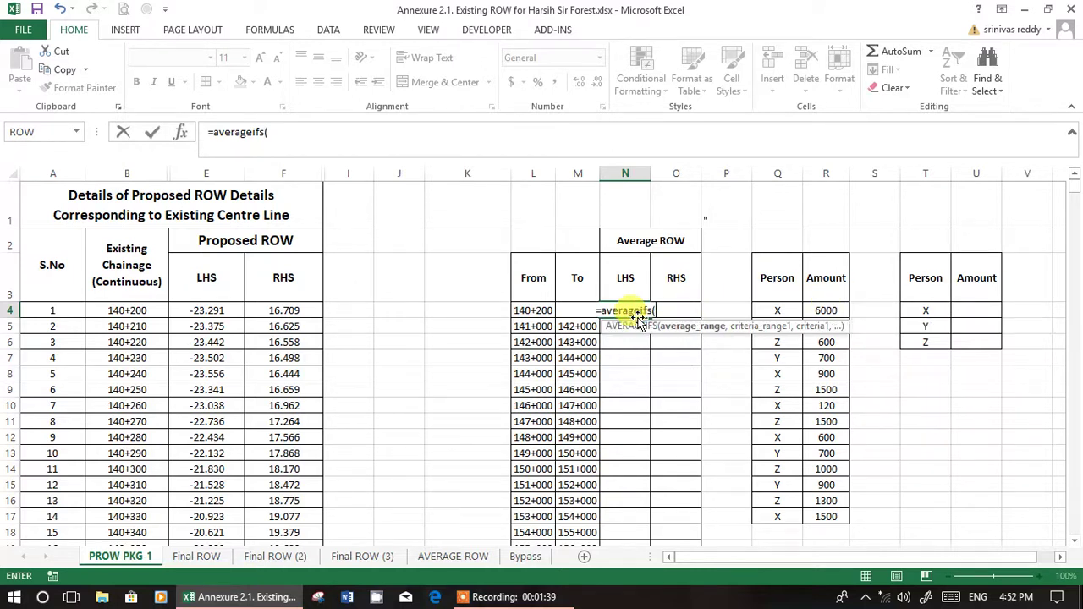
pyautogui.click(206, 310)
pyautogui.hotkey('ctrl', 'shift', 'Down')
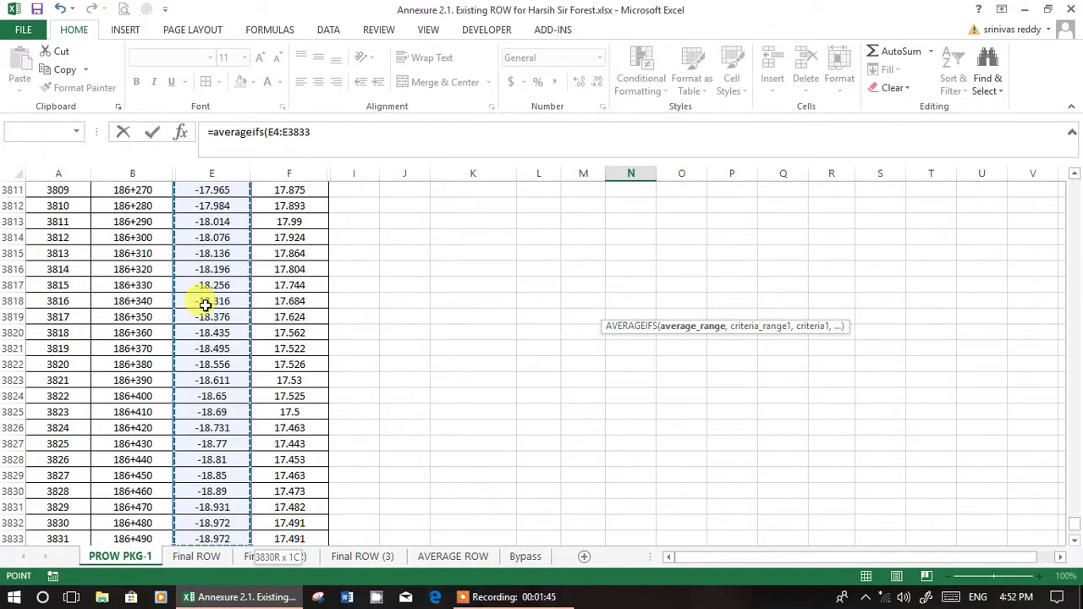
pyautogui.press('F4')
pyautogui.write(',')
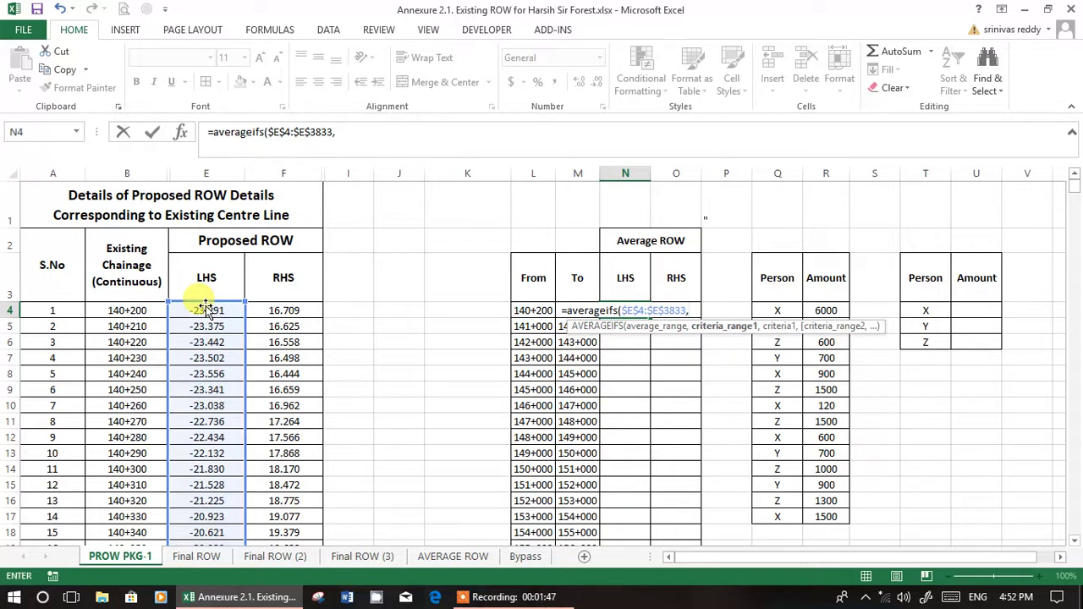
# Add the absolute chainage range $B$4:$B$3833 as the first criteria range of the formula.
pyautogui.click(134, 309)
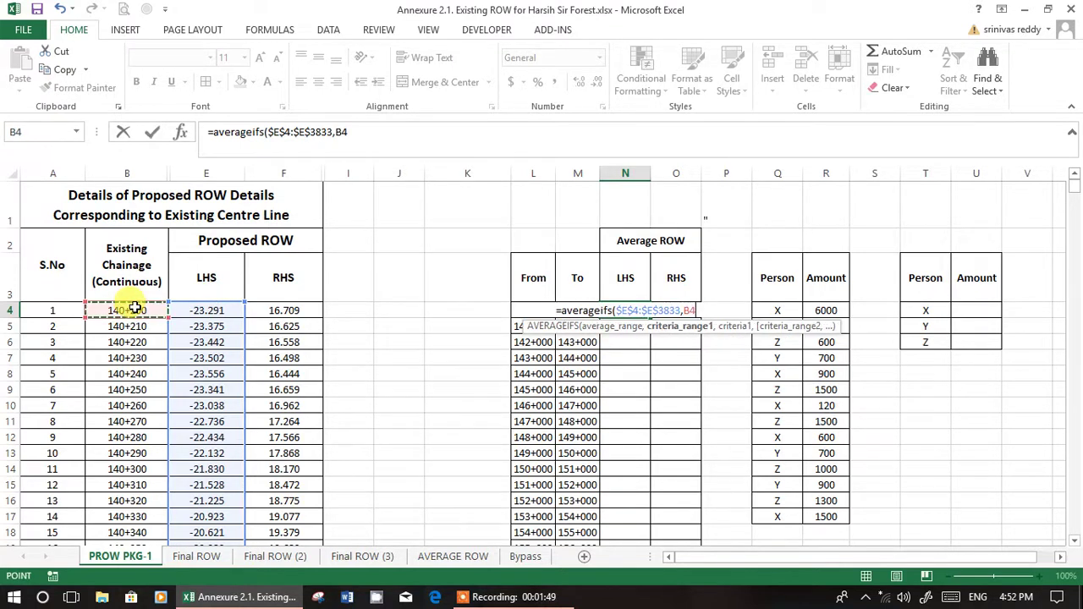
pyautogui.hotkey('ctrl', 'shift', 'Down')
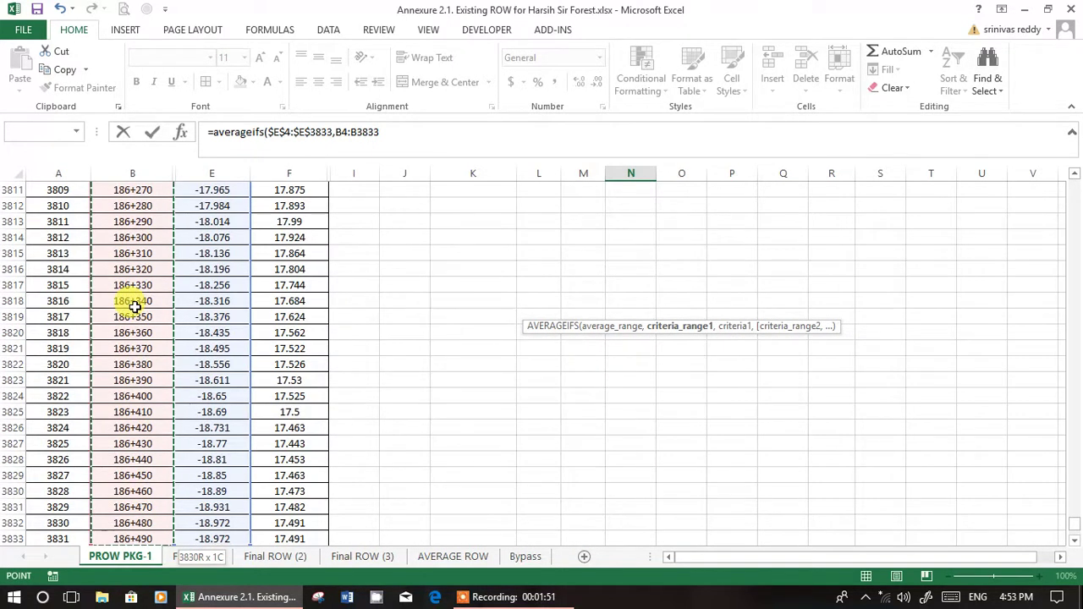
pyautogui.press('F4')
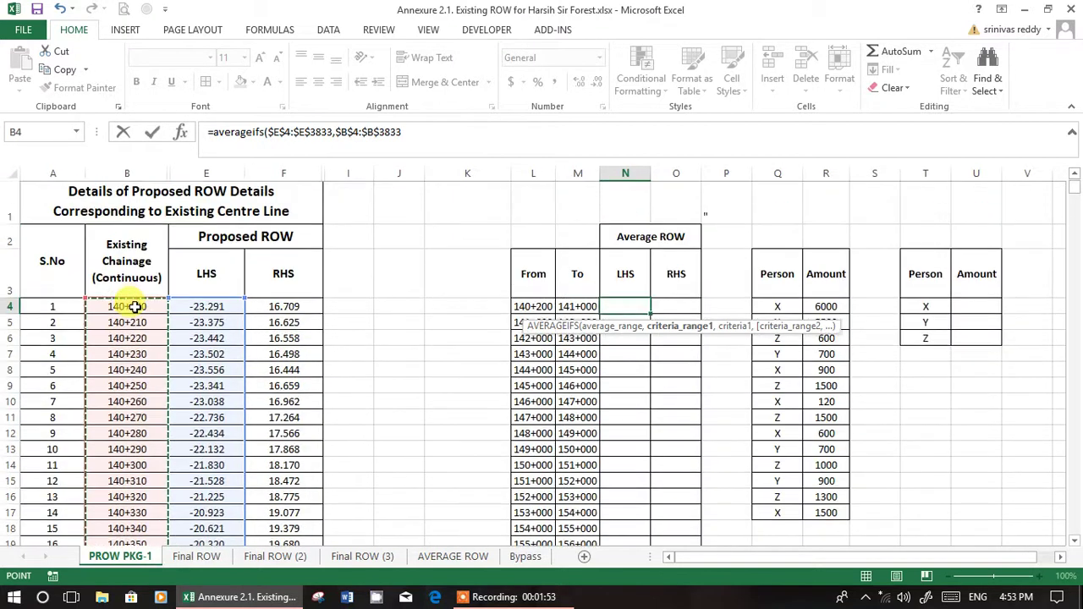
pyautogui.click(385, 133)
pyautogui.moveTo(387, 134); pyautogui.dragTo(406, 135)
pyautogui.write(',')
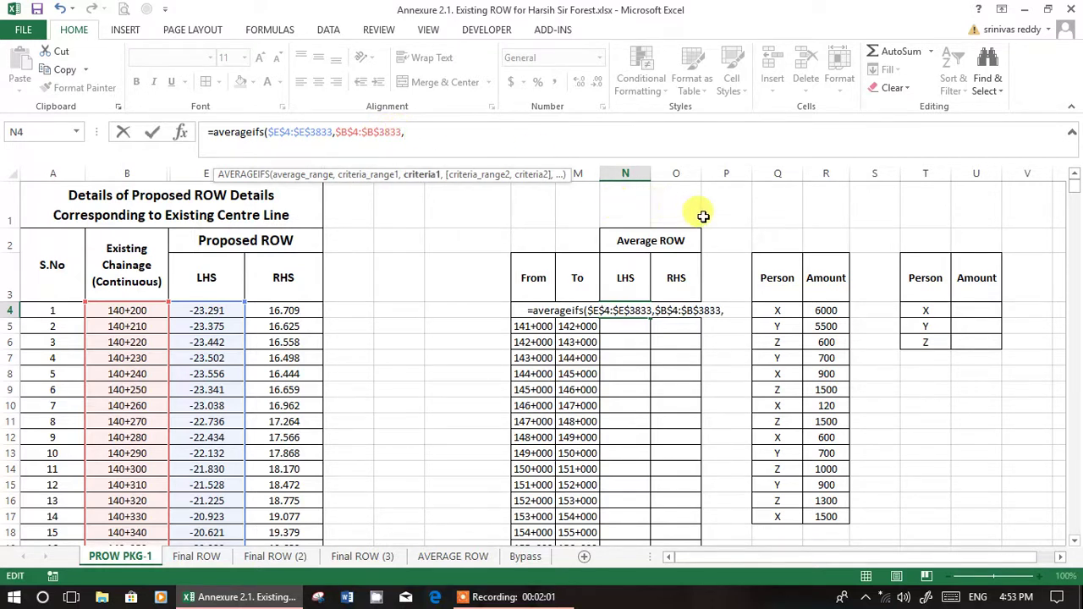
pyautogui.click(703, 217)
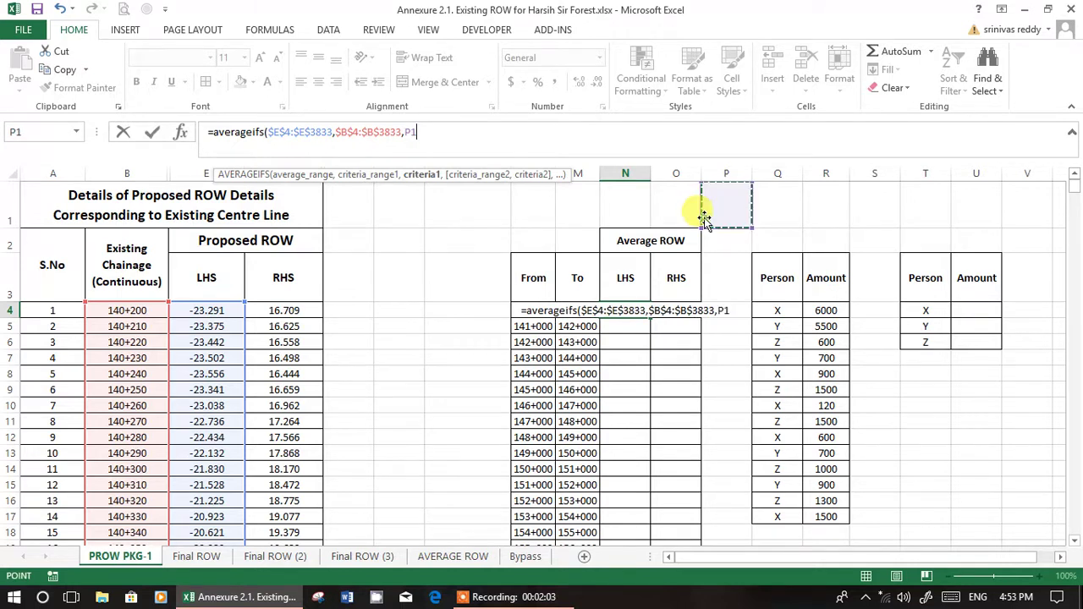
pyautogui.press('BackSpace')
pyautogui.press('BackSpace')
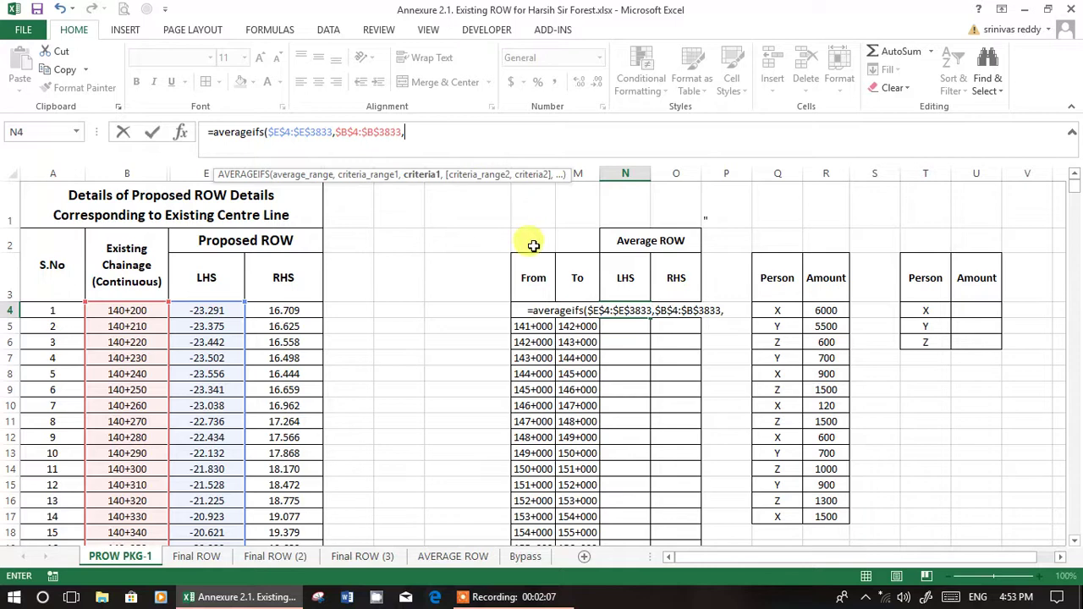
pyautogui.moveTo(530, 601)
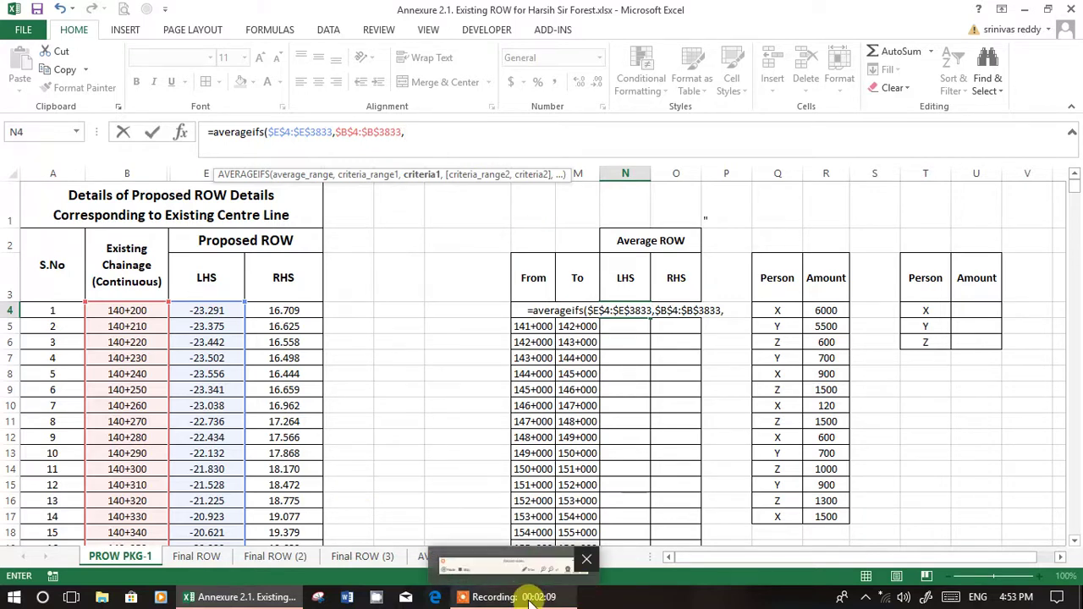
pyautogui.click(462, 564)
pyautogui.click(565, 569)
pyautogui.click(565, 568)
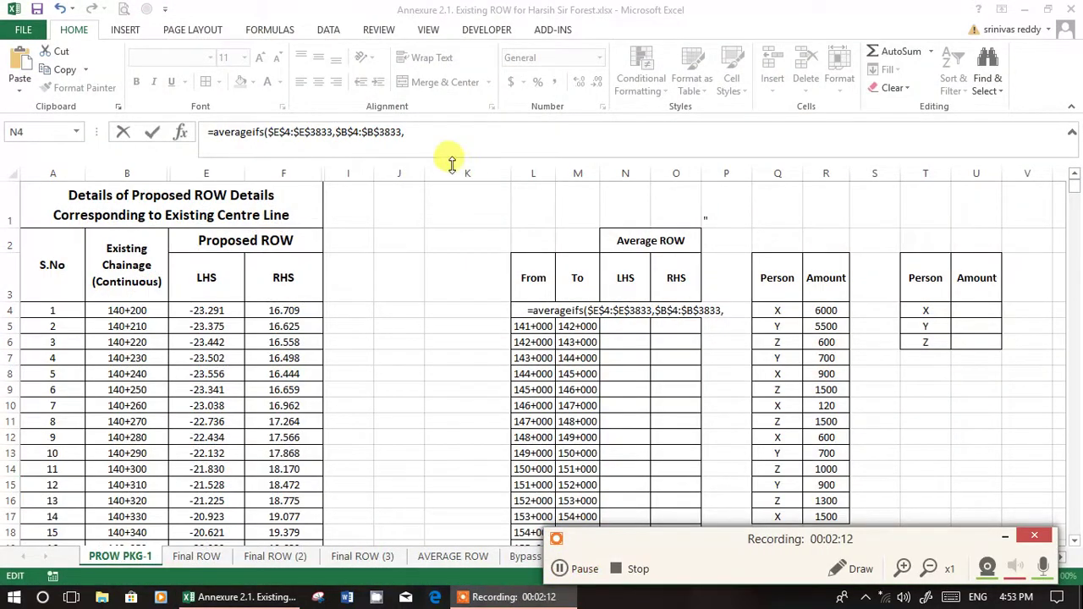
# Add ">="&L4 as the first criterion of the AVERAGEIFS formula, referring to the first From chainage.
pyautogui.click(439, 142)
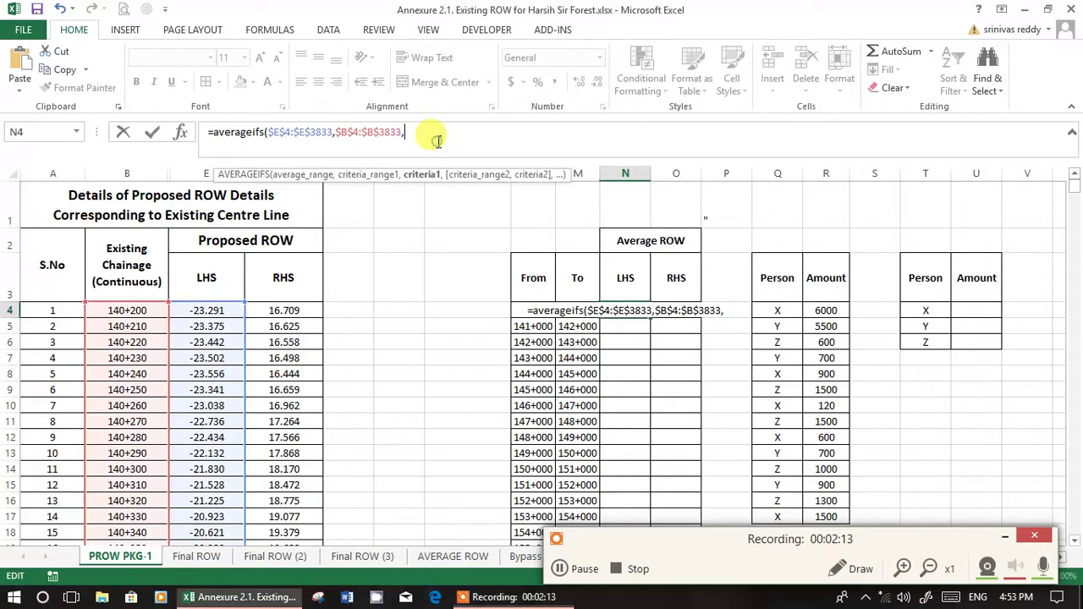
pyautogui.write('"')
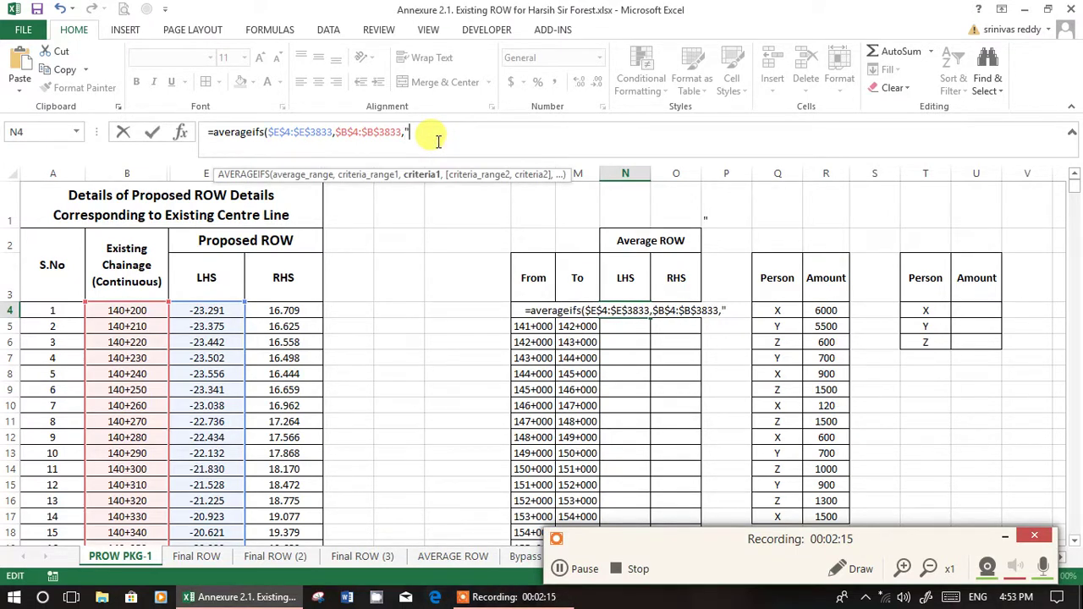
pyautogui.write('>')
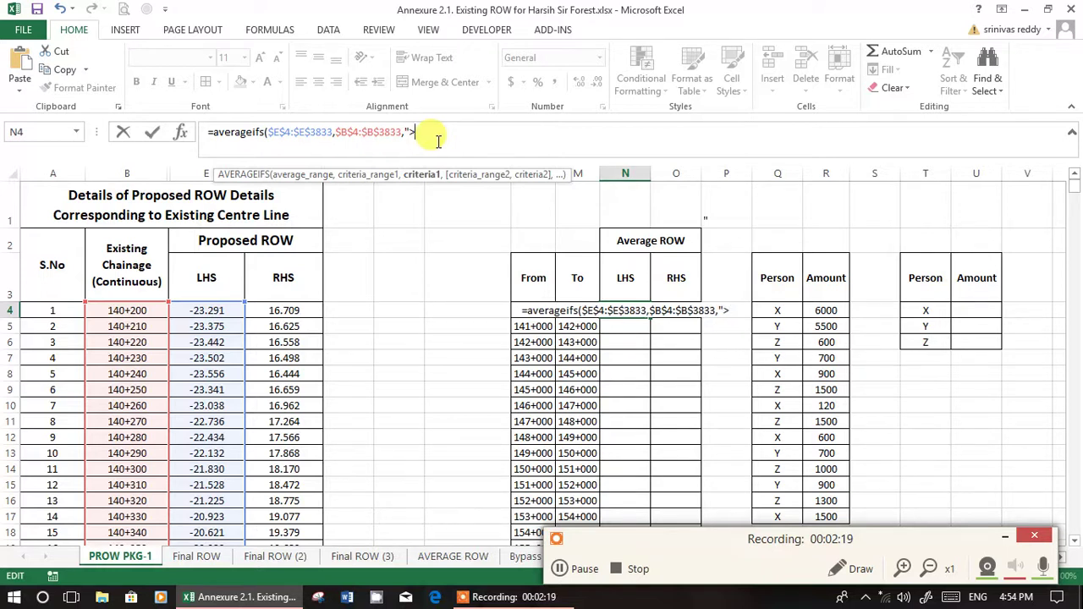
pyautogui.write('=')
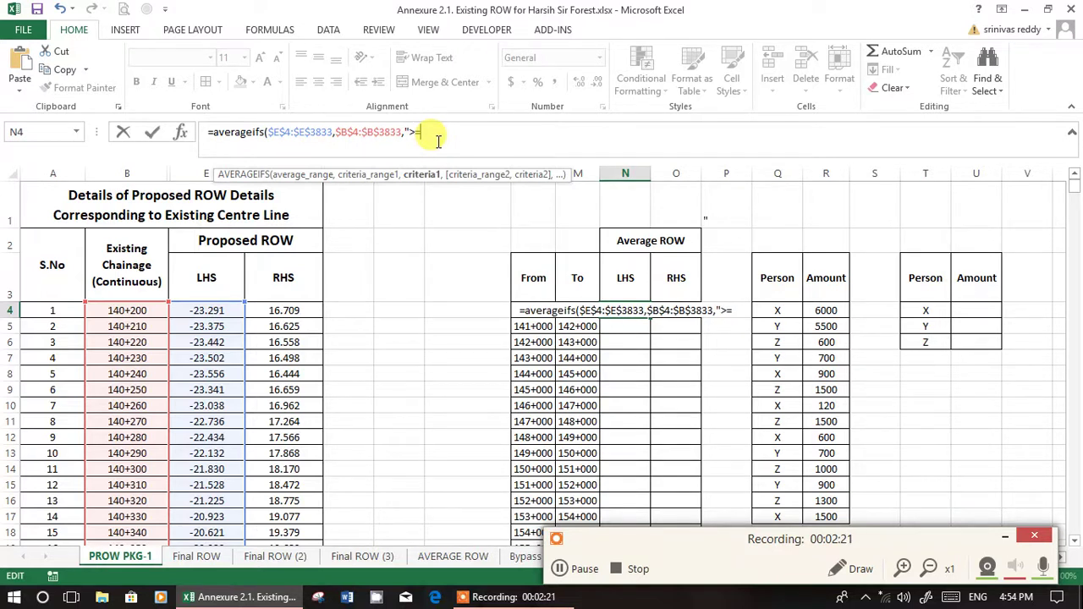
pyautogui.write('"')
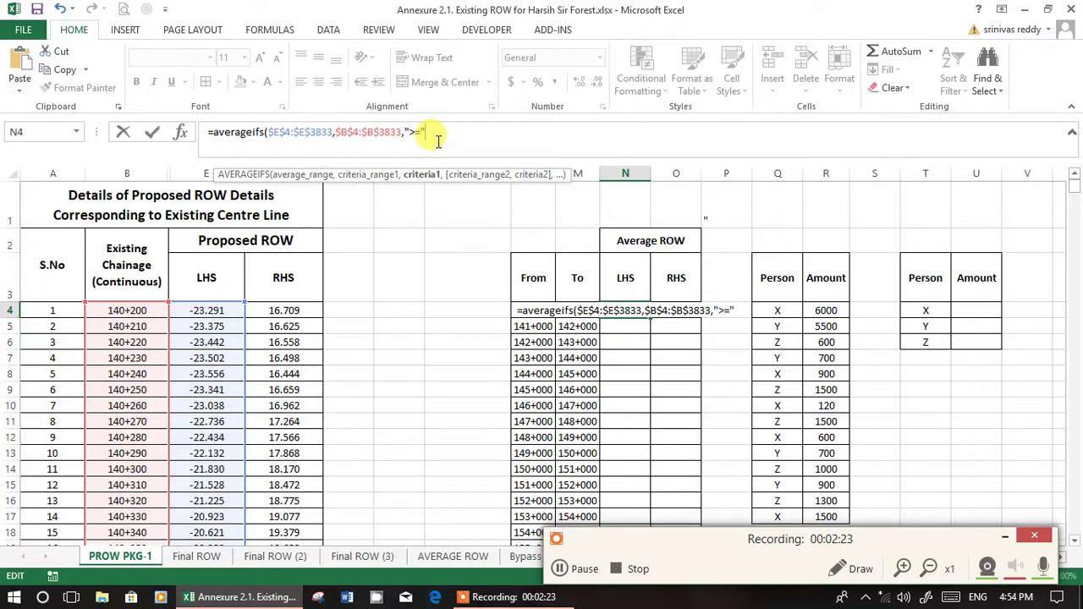
pyautogui.write('&')
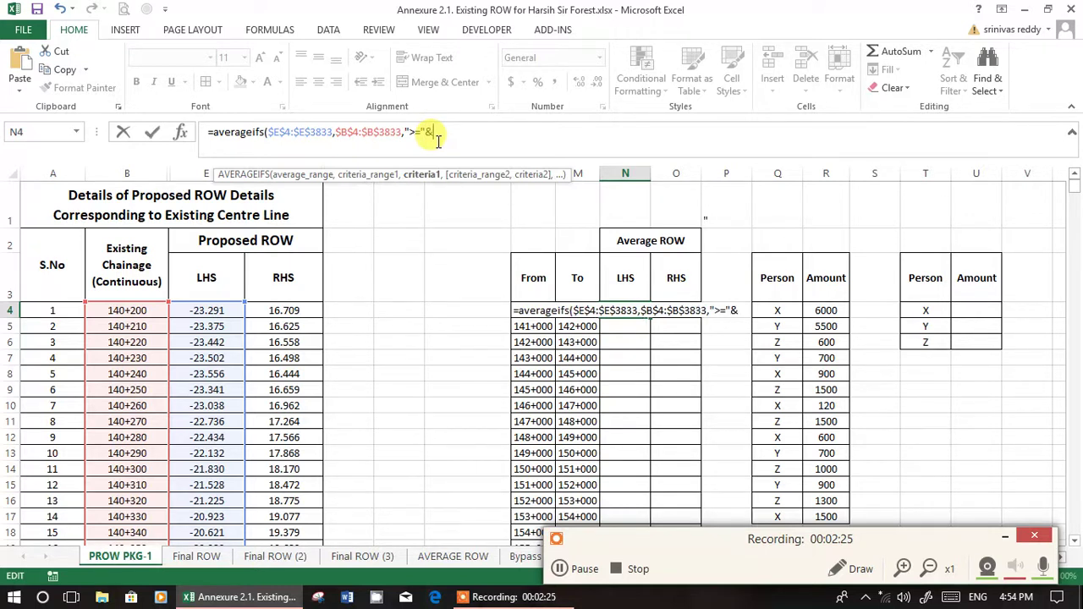
pyautogui.click(526, 329)
pyautogui.press('Up')
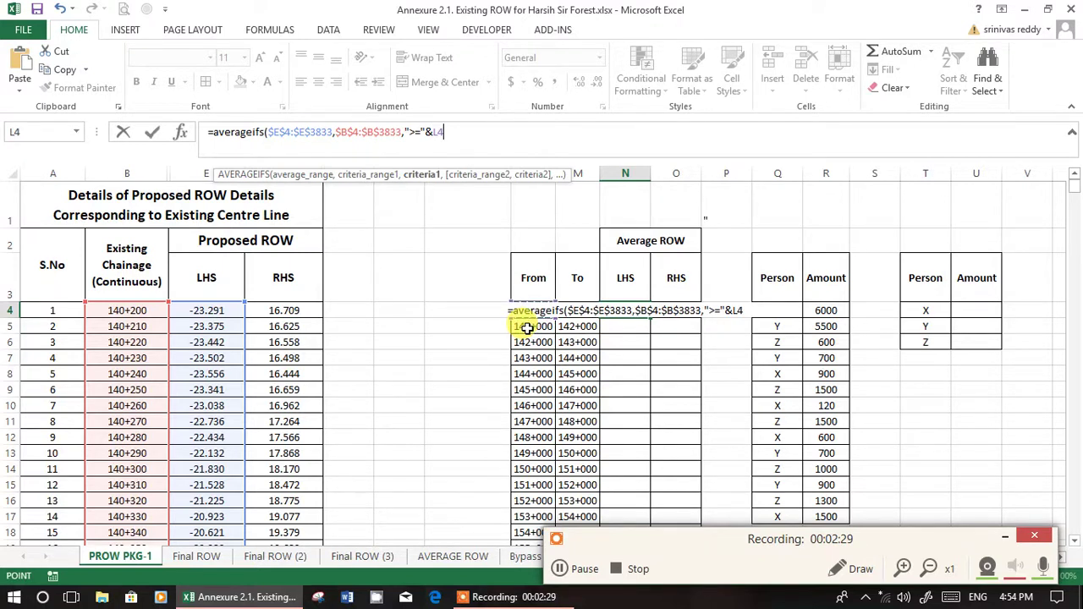
pyautogui.write(',')
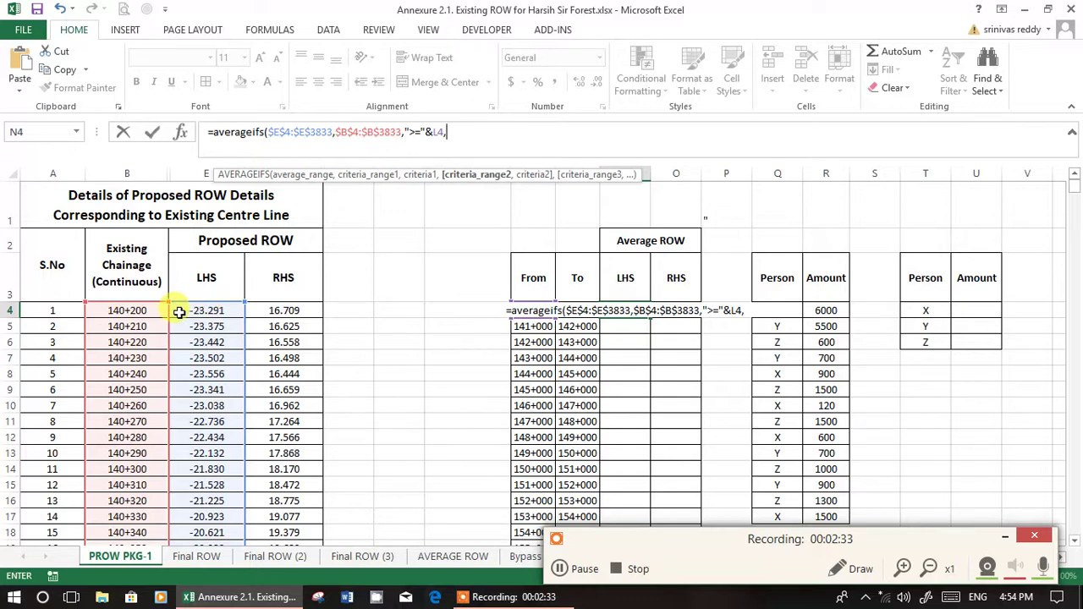
# Add the absolute chainage range $B$4:$B$3833 as the second criteria range of the formula.
pyautogui.click(139, 311)
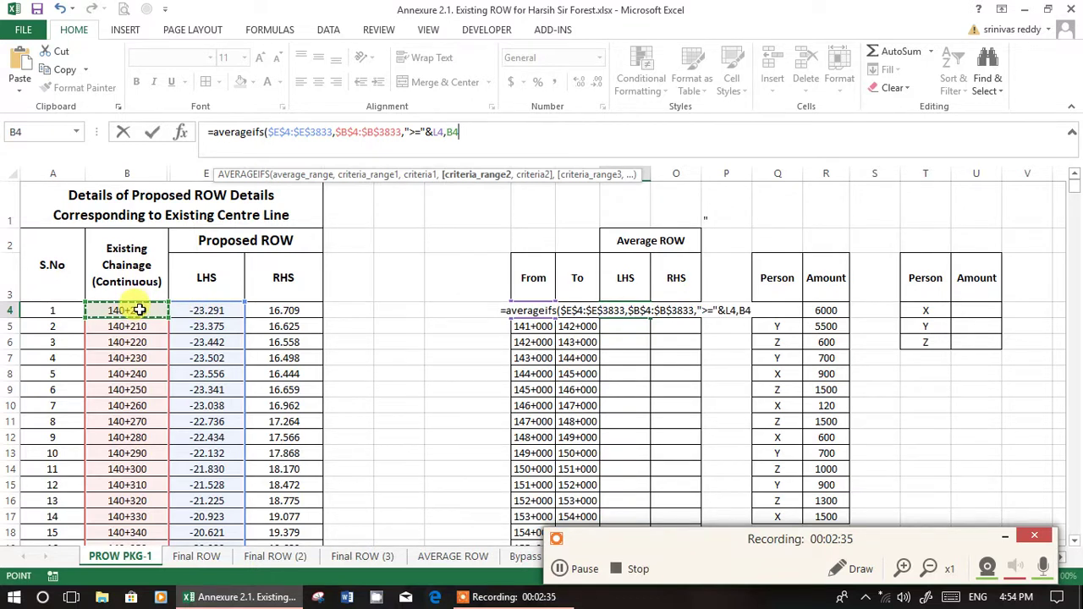
pyautogui.hotkey('ctrl', 'shift', 'Down')
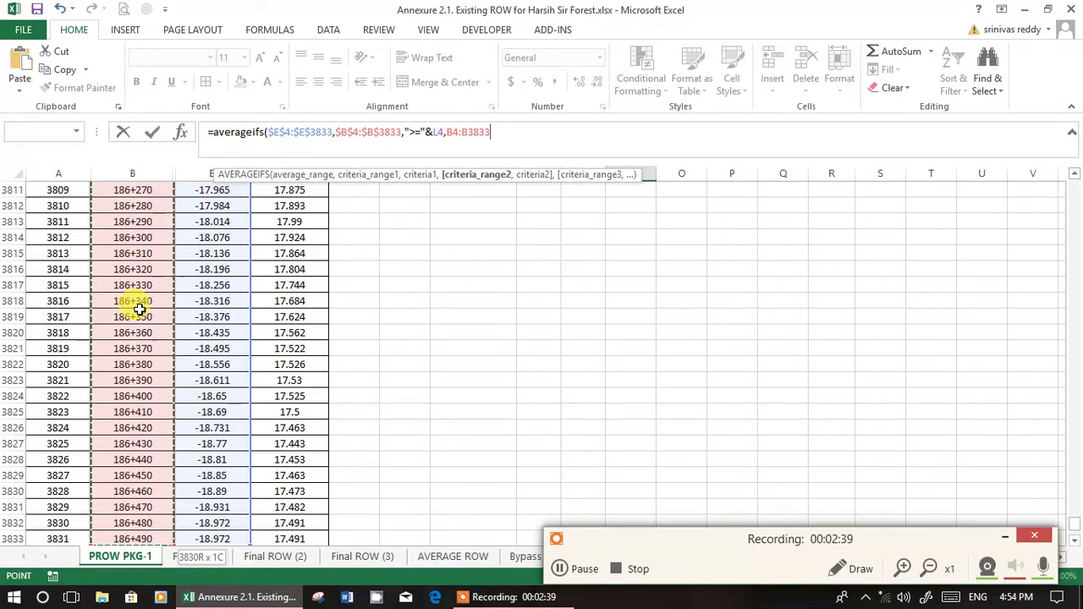
pyautogui.press('F4')
pyautogui.write(',')
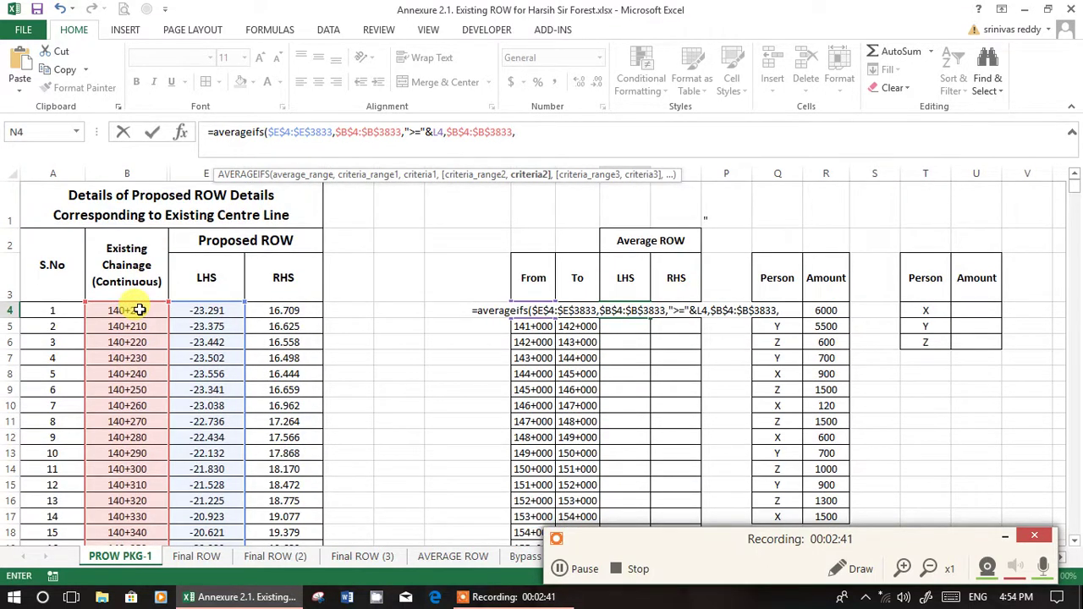
# Add "<="&M4 as the second criterion, referring to the first To chainage, and complete the formula in N4.
pyautogui.write('"<')
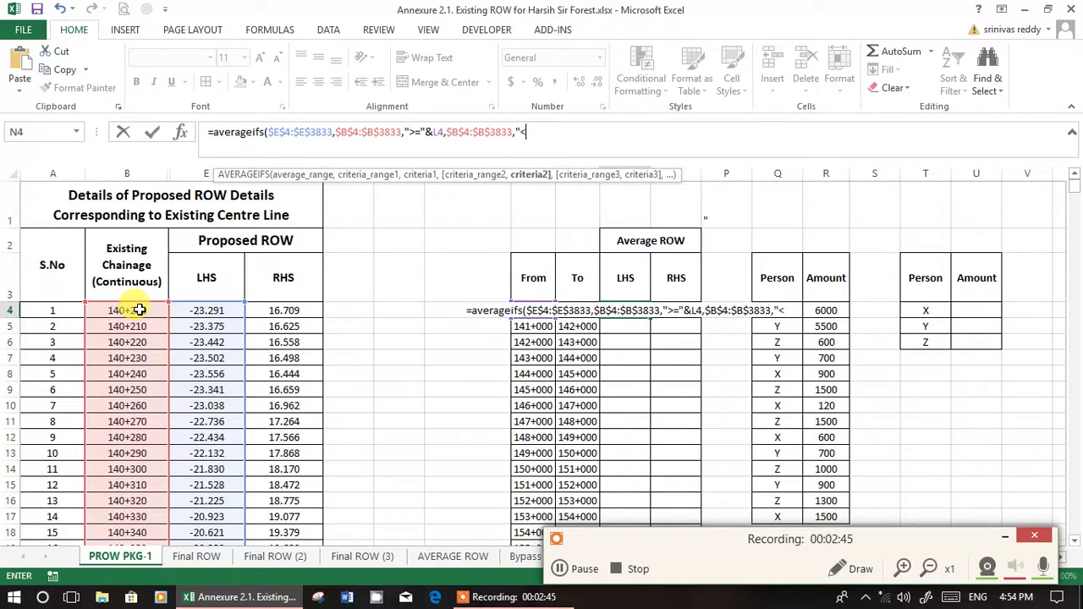
pyautogui.write('=')
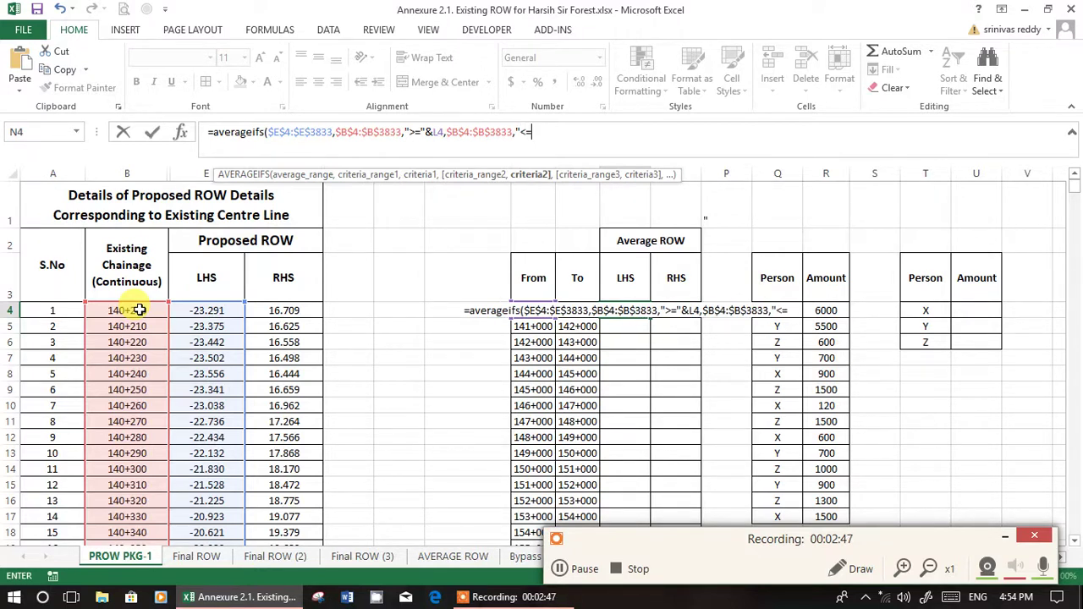
pyautogui.write('"')
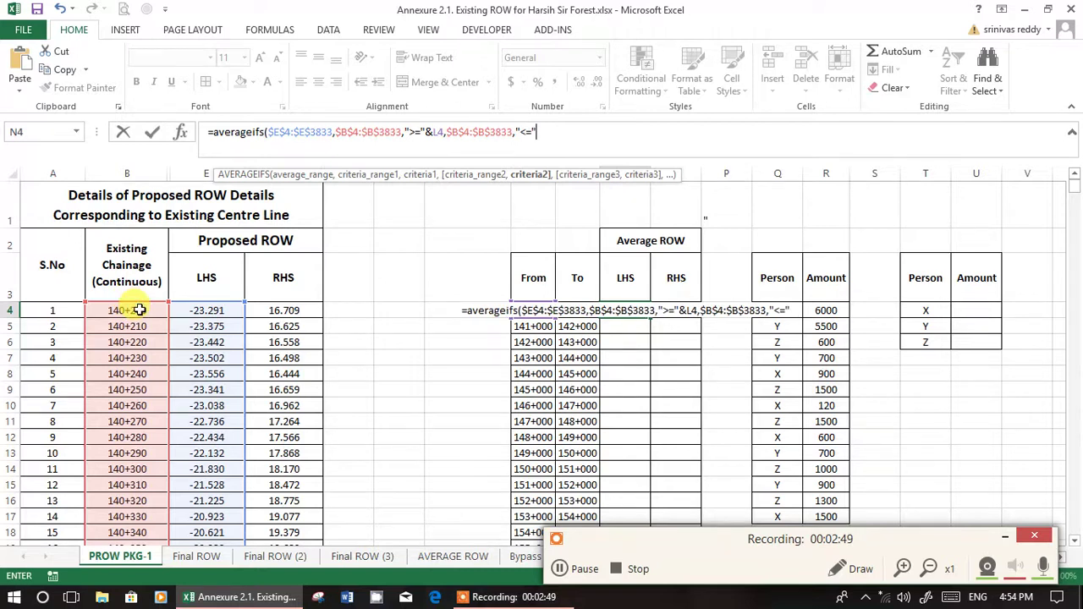
pyautogui.write('&')
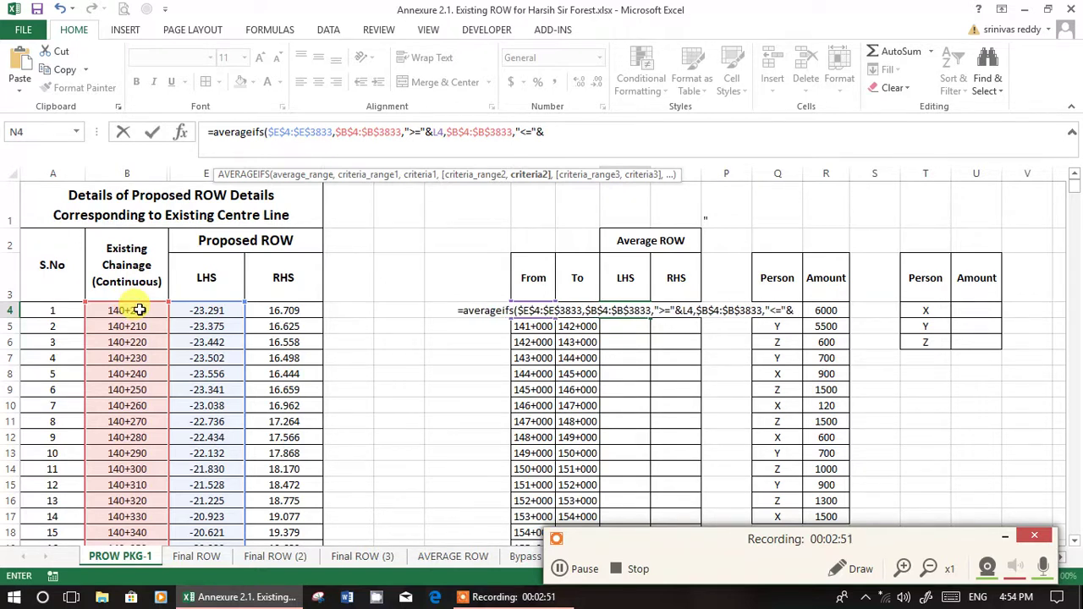
pyautogui.click(576, 330)
pyautogui.press('Up')
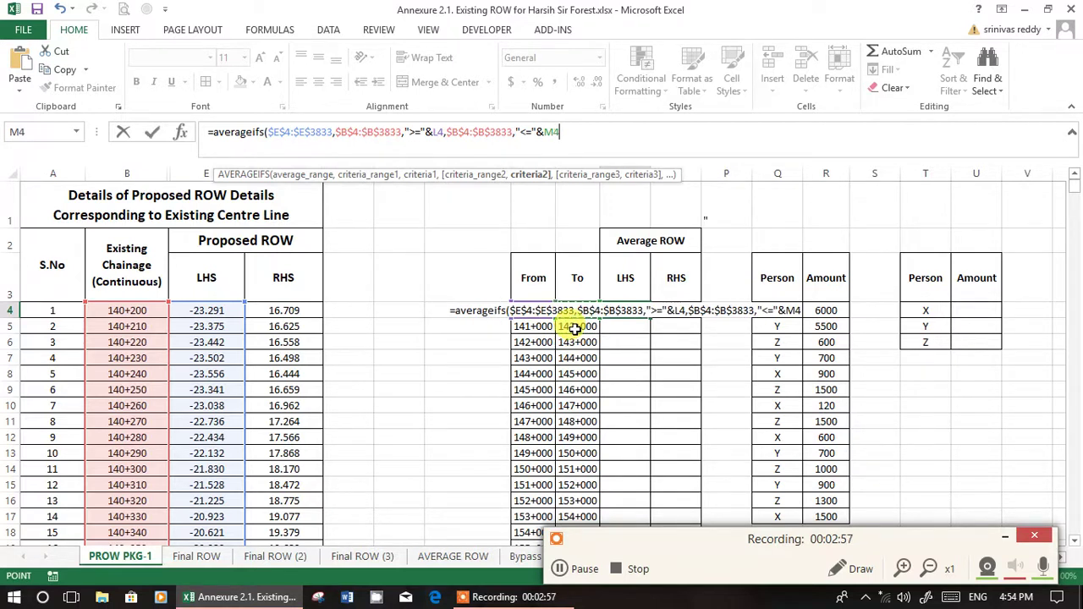
pyautogui.write(')')
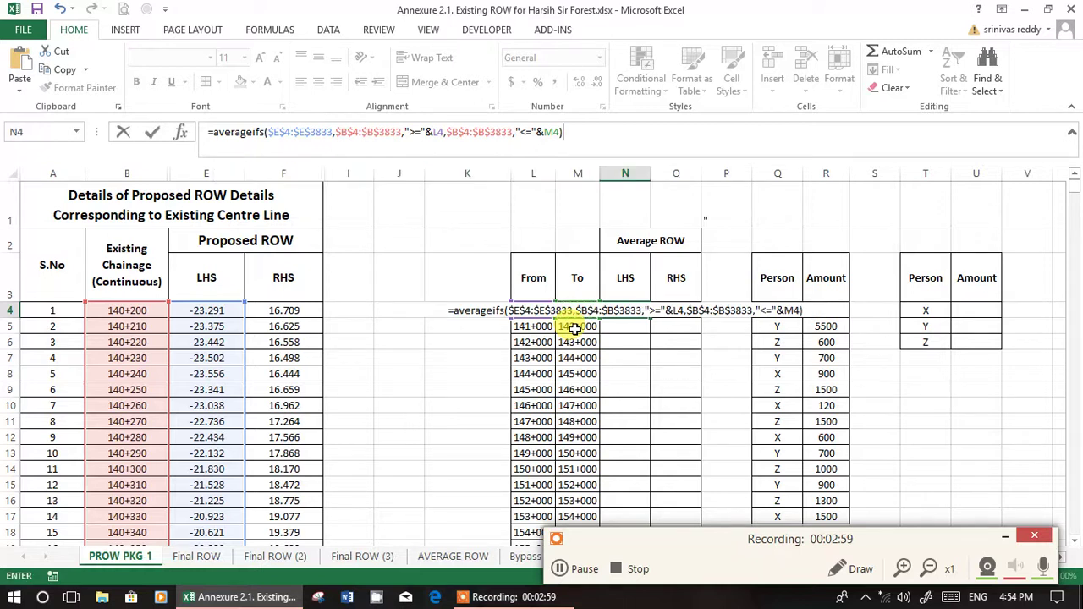
pyautogui.press('Return')
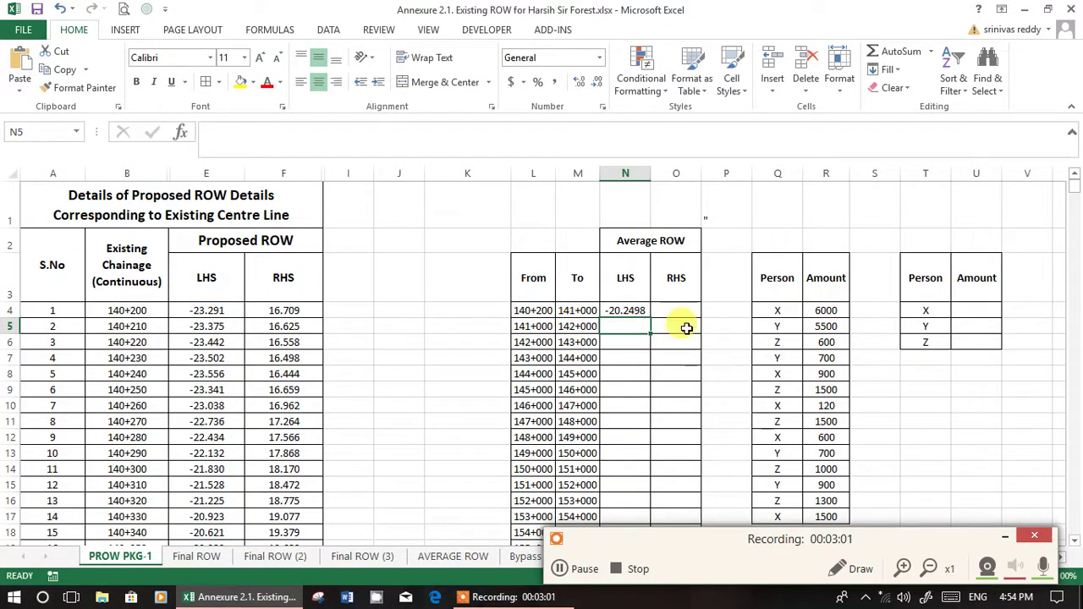
# Format the average LHS value in N4 to three decimal places.
pyautogui.click(631, 308)
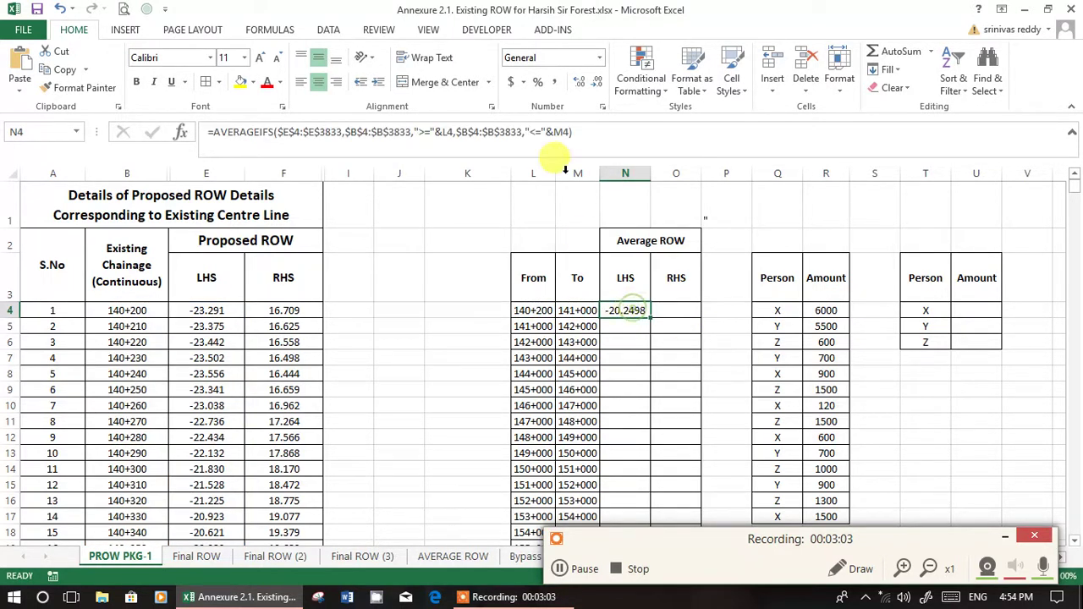
pyautogui.click(582, 88)
pyautogui.click(600, 88)
pyautogui.click(600, 88)
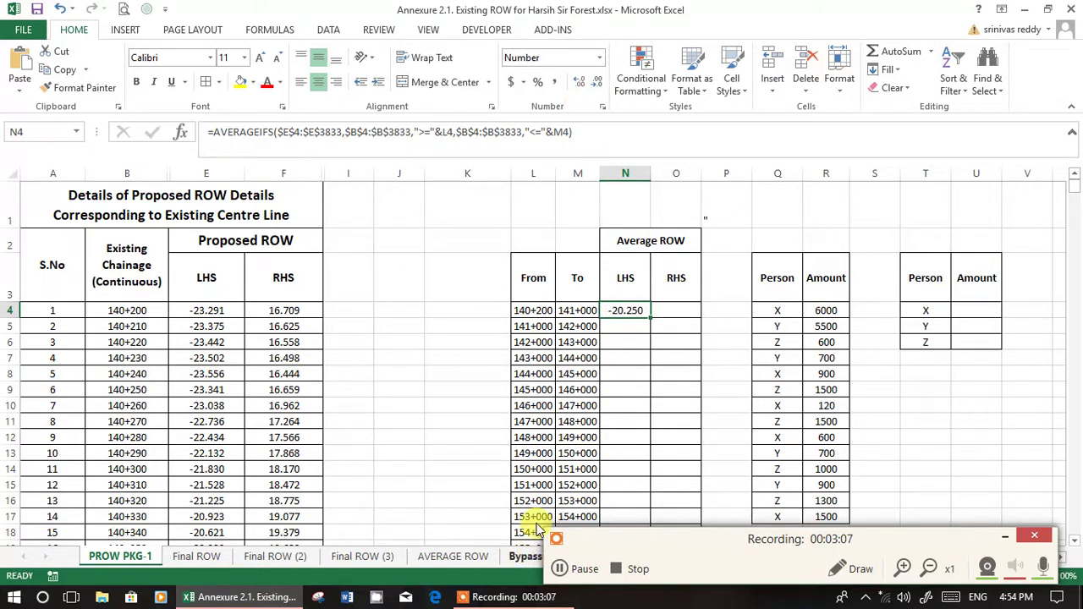
pyautogui.click(1006, 537)
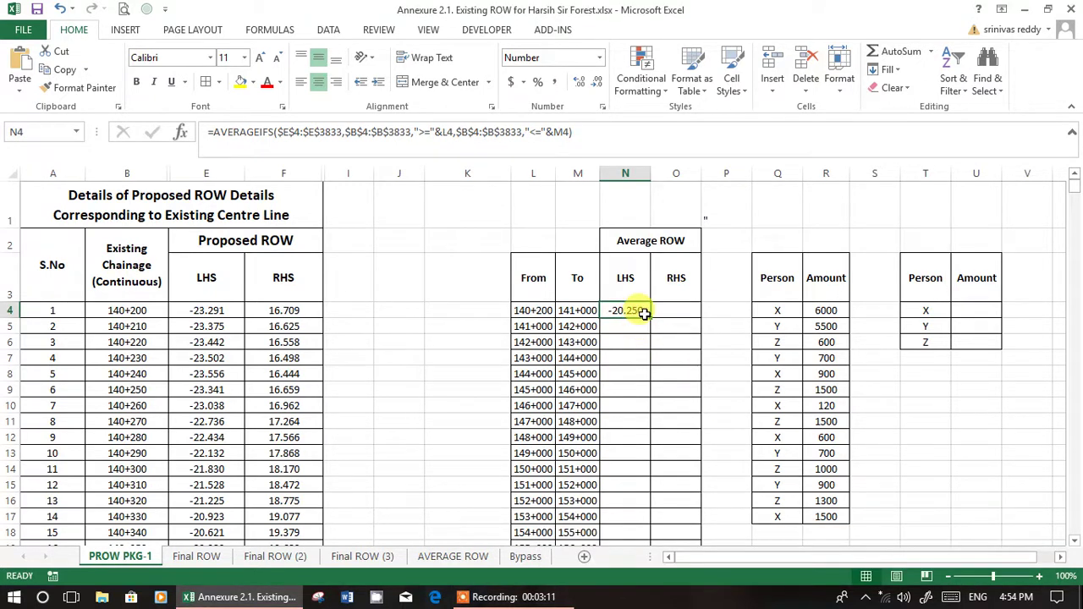
# Review the ">=" and "<=" criteria and their L4 and M4 references in the N4 formula without changing it.
pyautogui.click(575, 130)
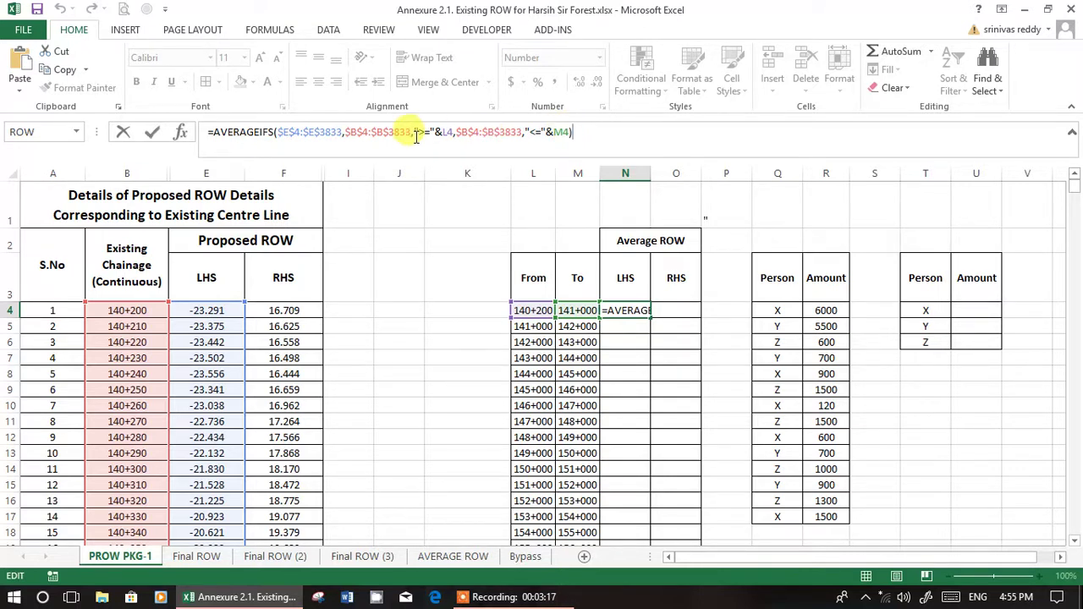
pyautogui.moveTo(419, 134); pyautogui.dragTo(432, 134)
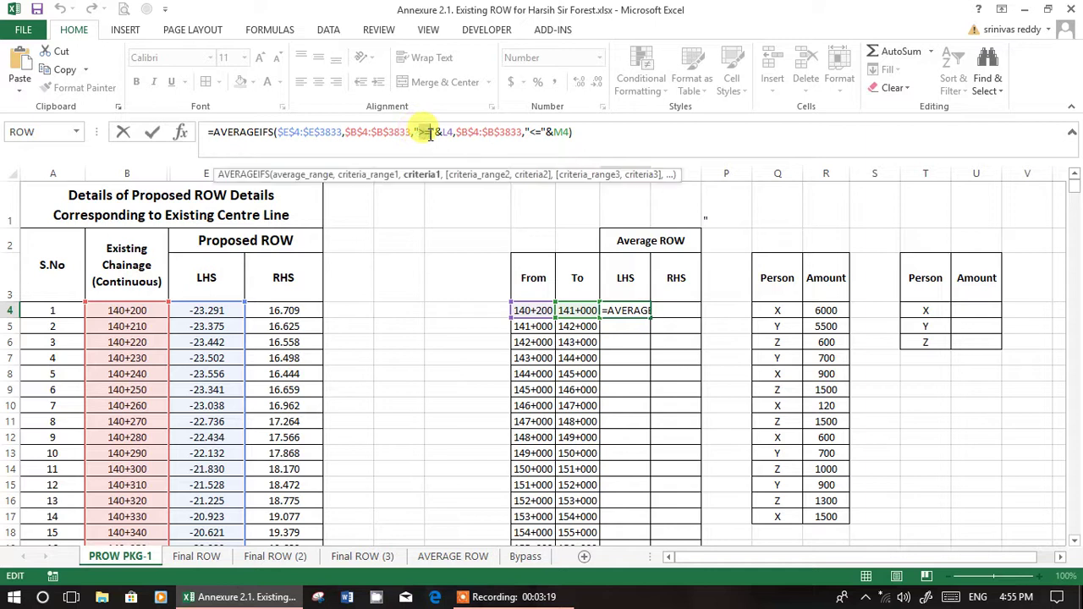
pyautogui.click(533, 133)
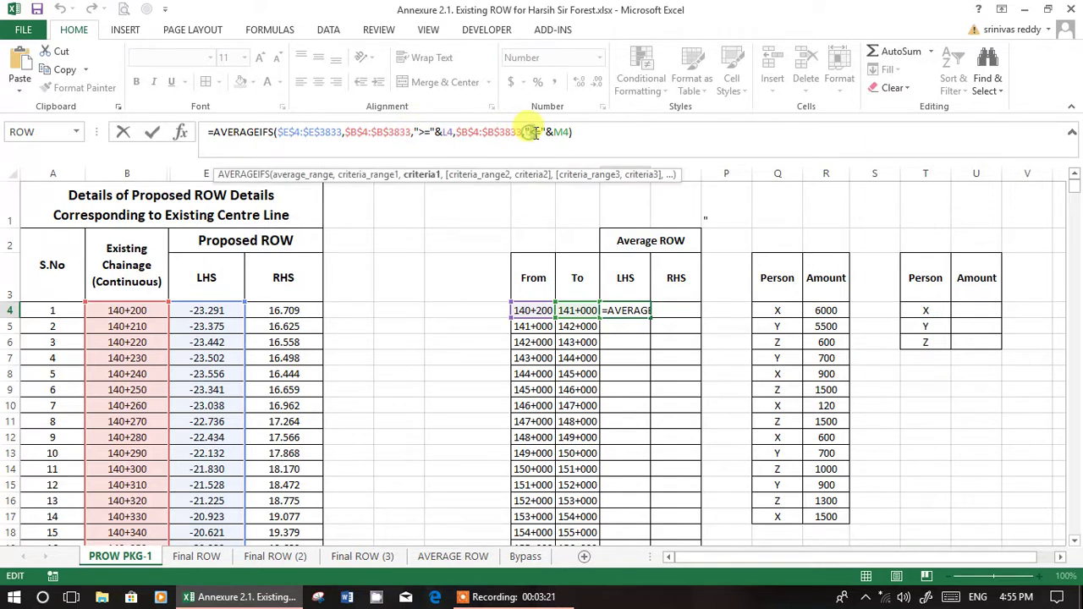
pyautogui.click(436, 134)
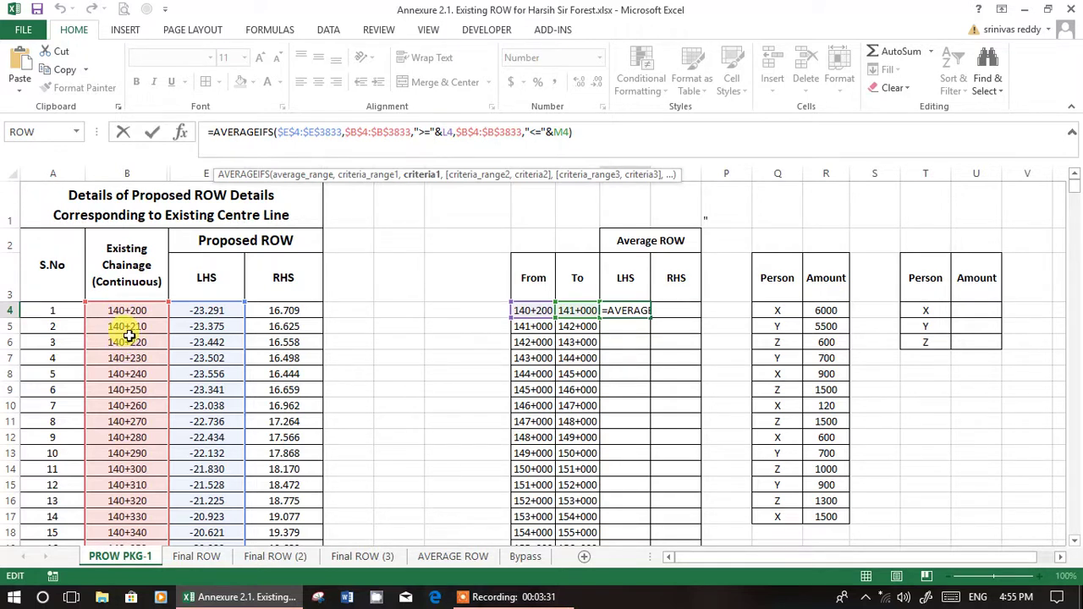
pyautogui.click(569, 133)
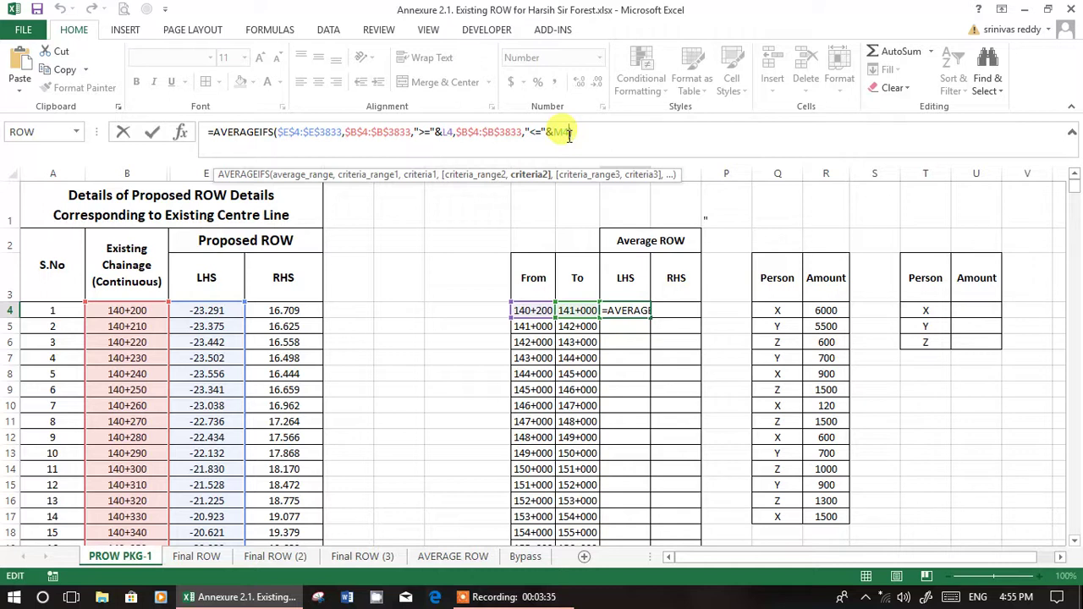
pyautogui.write(')')
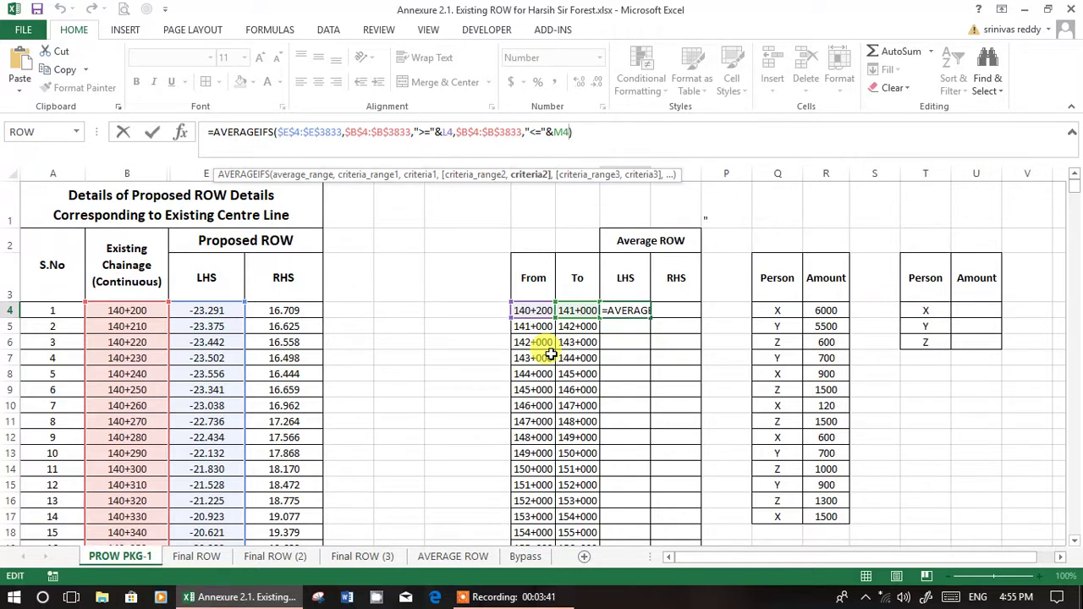
pyautogui.hotkey('ctrl', 'Return')
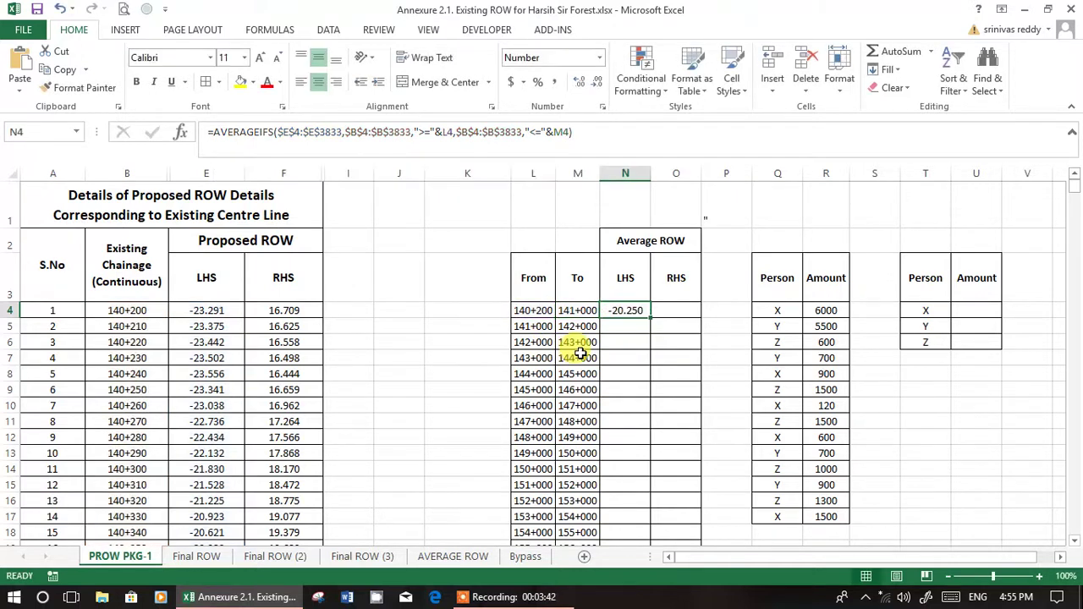
# Fill the N4 formula down the LHS column of the Average ROW table and inspect the copied formula for the second interval.
pyautogui.doubleClick(653, 318)
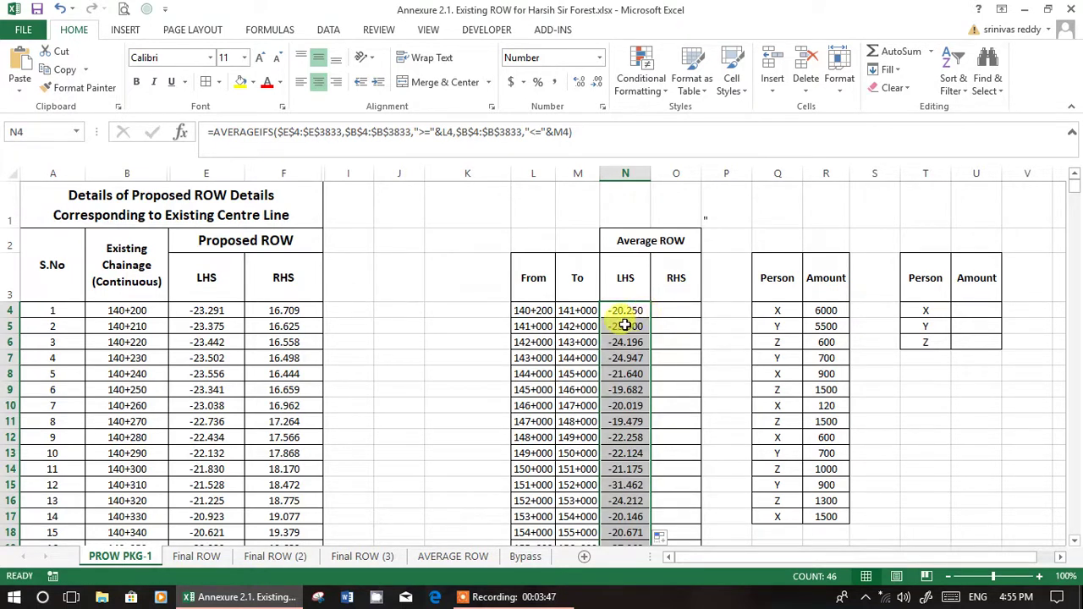
pyautogui.click(625, 327)
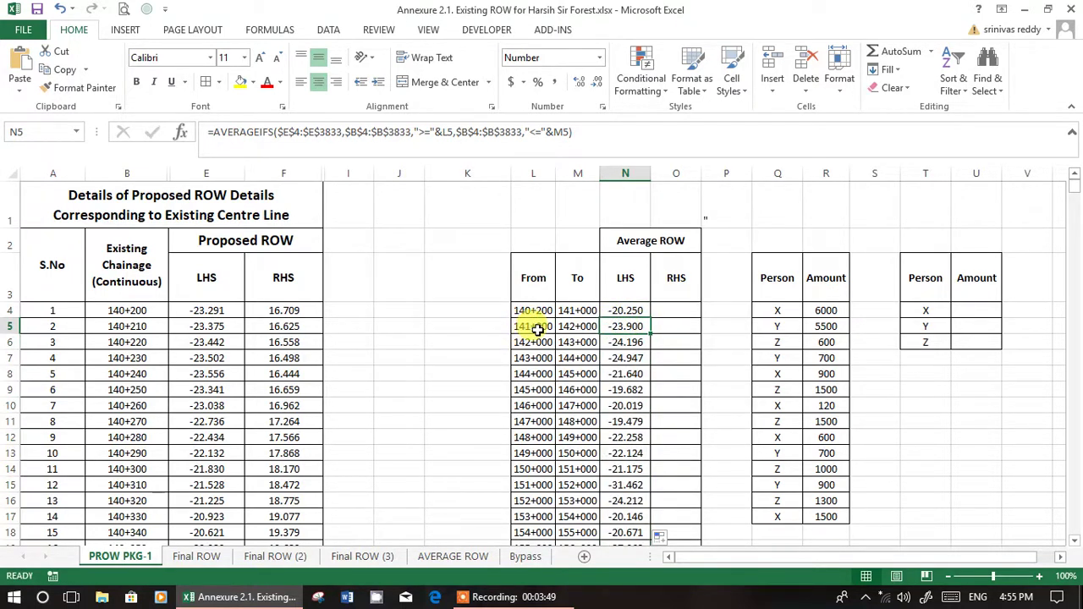
pyautogui.click(577, 327)
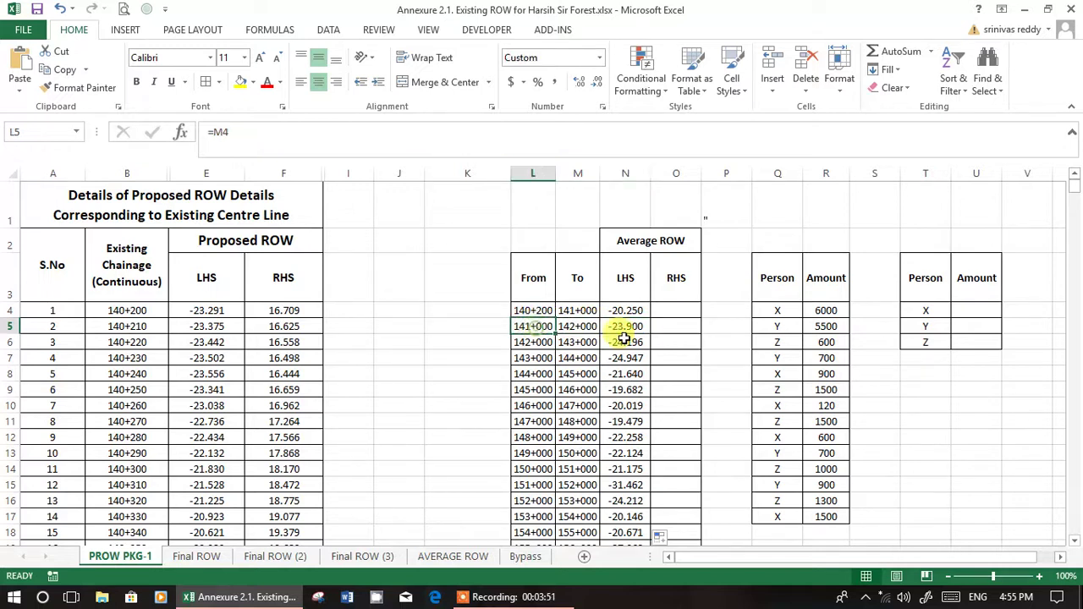
pyautogui.click(630, 327)
# Copy the N4 formula to O4 in the RHS column and re-point its criteria references to L4 and M4.
pyautogui.click(631, 311)
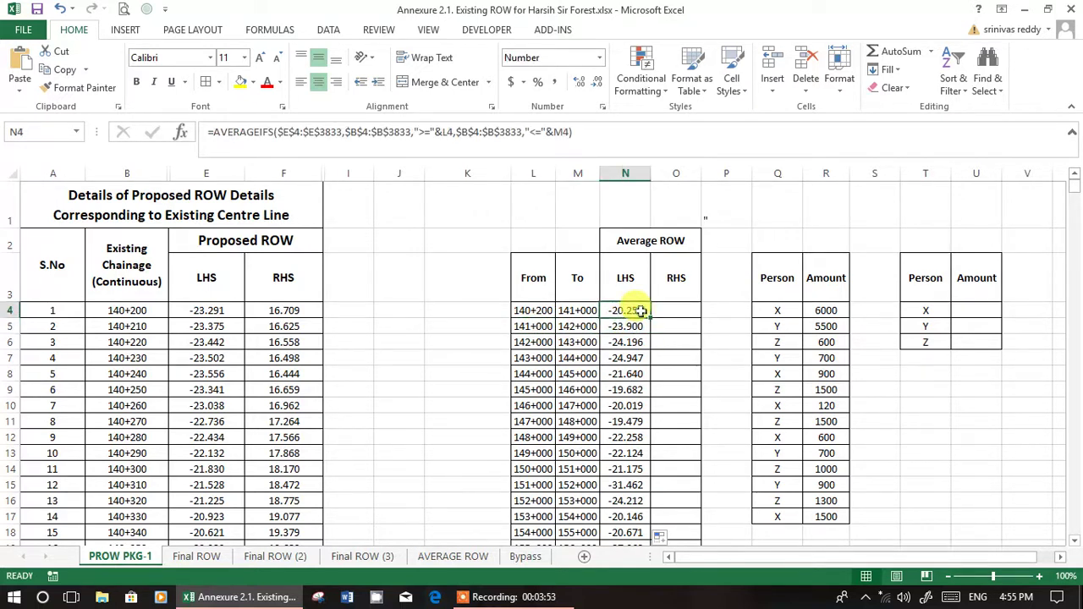
pyautogui.moveTo(651, 319); pyautogui.dragTo(702, 322)
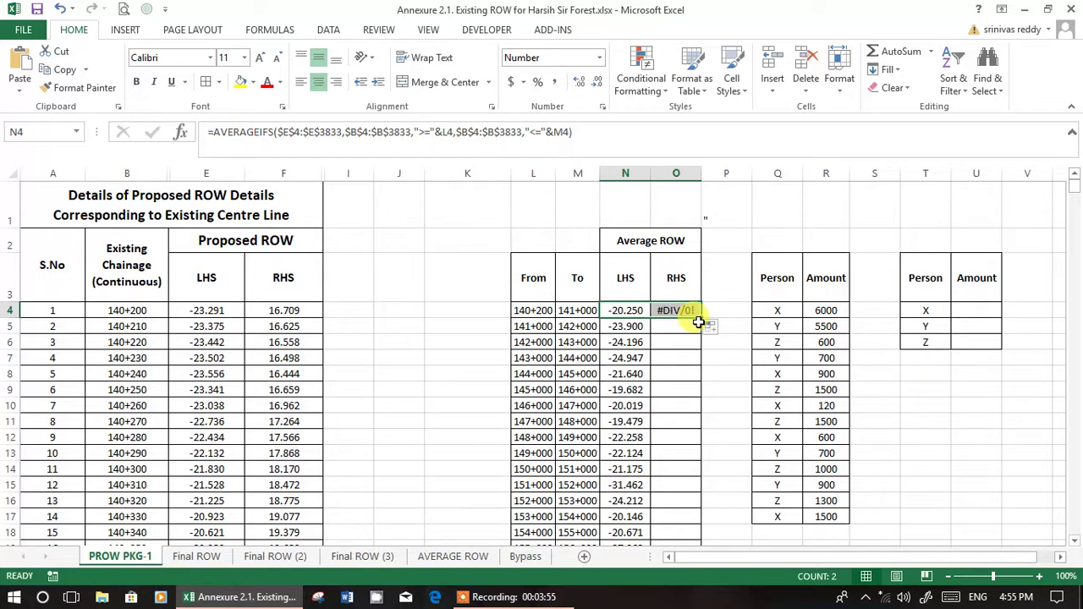
pyautogui.click(596, 132)
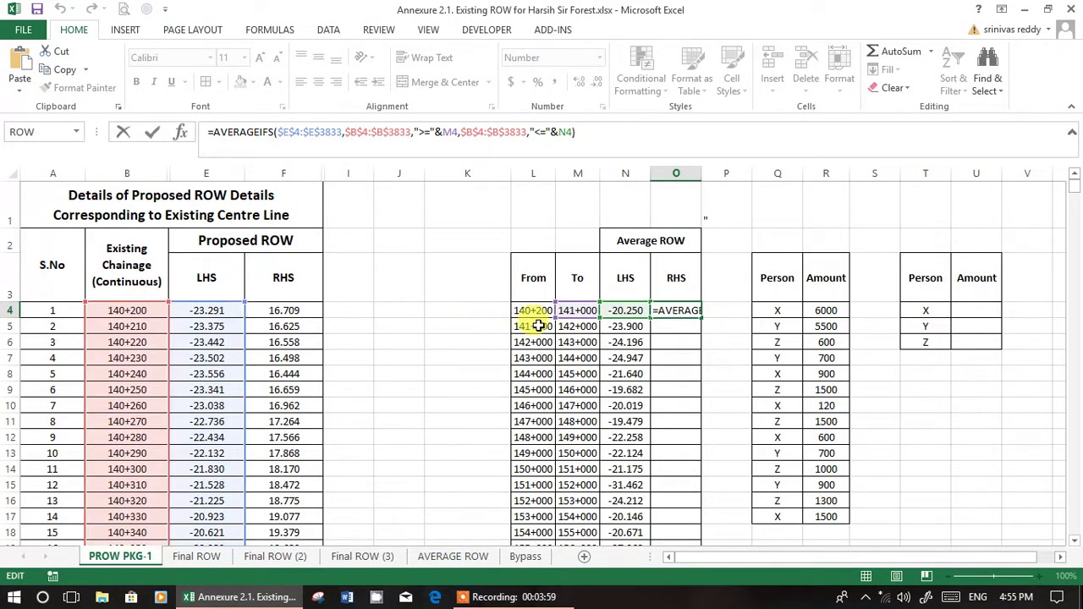
pyautogui.moveTo(578, 317); pyautogui.dragTo(538, 316)
pyautogui.moveTo(618, 317); pyautogui.dragTo(588, 322)
pyautogui.hotkey('ctrl', 'Return')
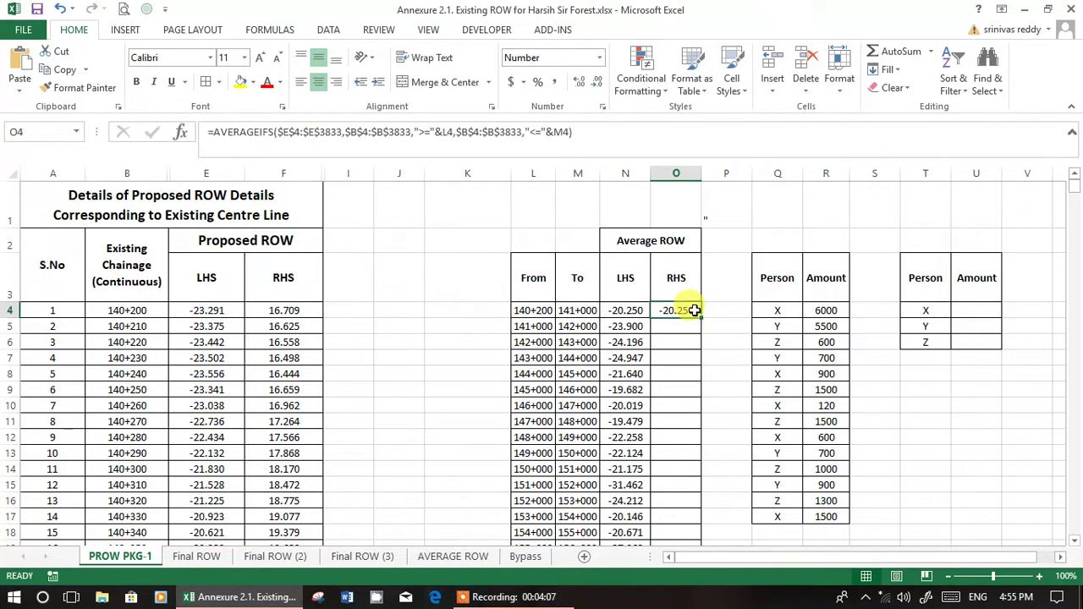
# Change the averaging range in the O4 formula to $F$4:$F$3833 and fill the formula down the RHS column of the Average ROW table.
pyautogui.click(597, 135)
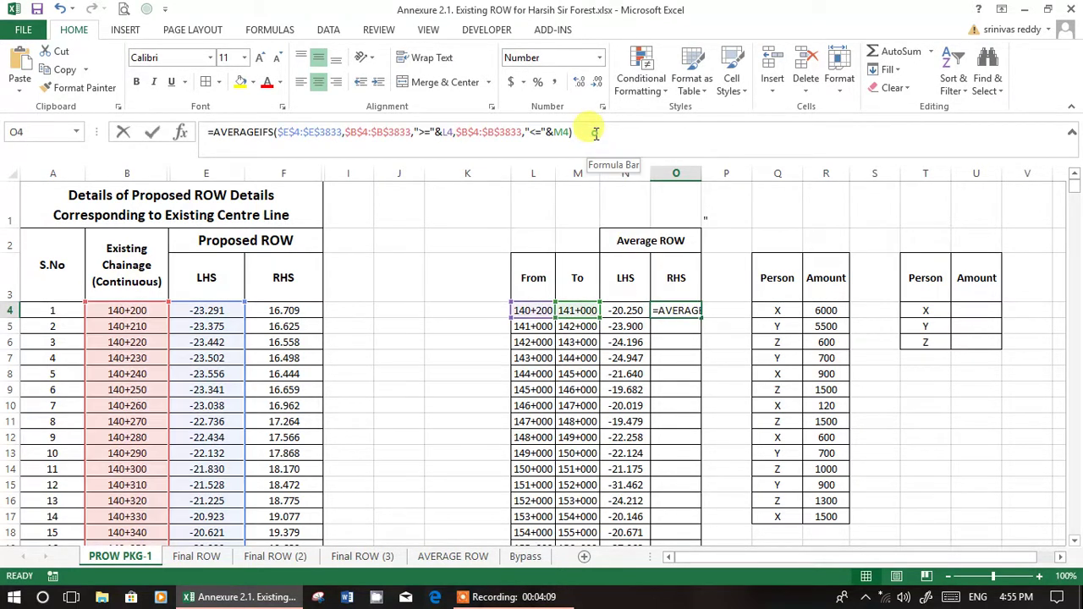
pyautogui.moveTo(220, 307); pyautogui.dragTo(264, 305)
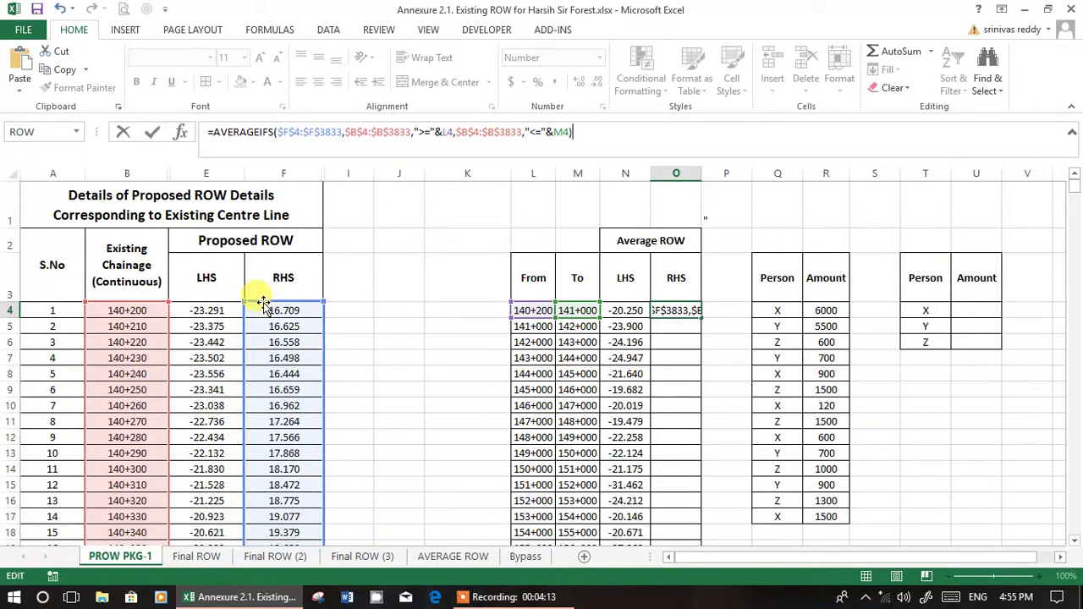
pyautogui.press('Return')
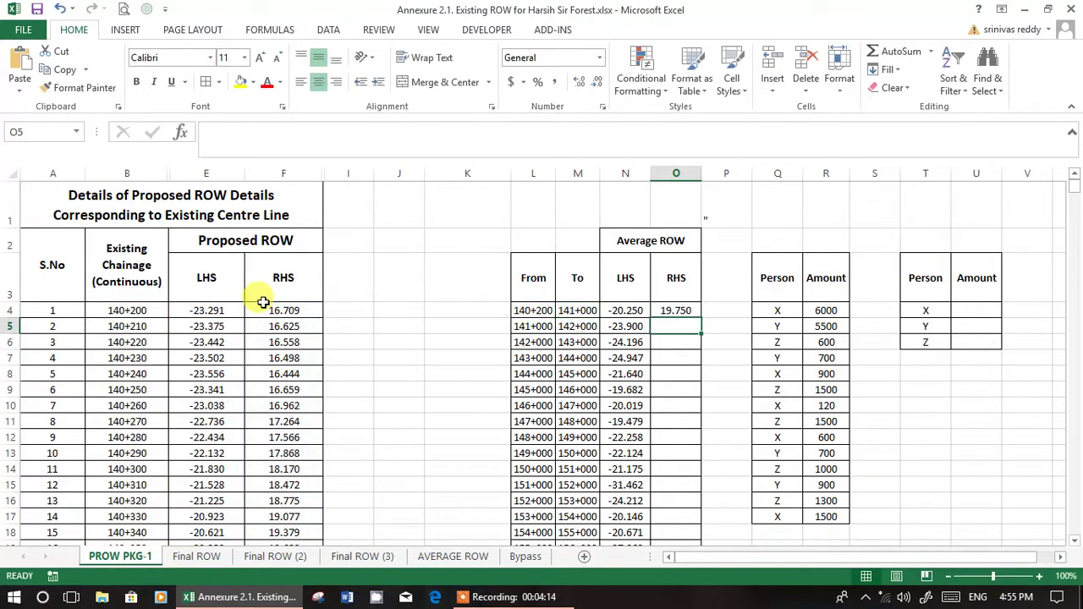
pyautogui.click(687, 310)
pyautogui.doubleClick(701, 316)
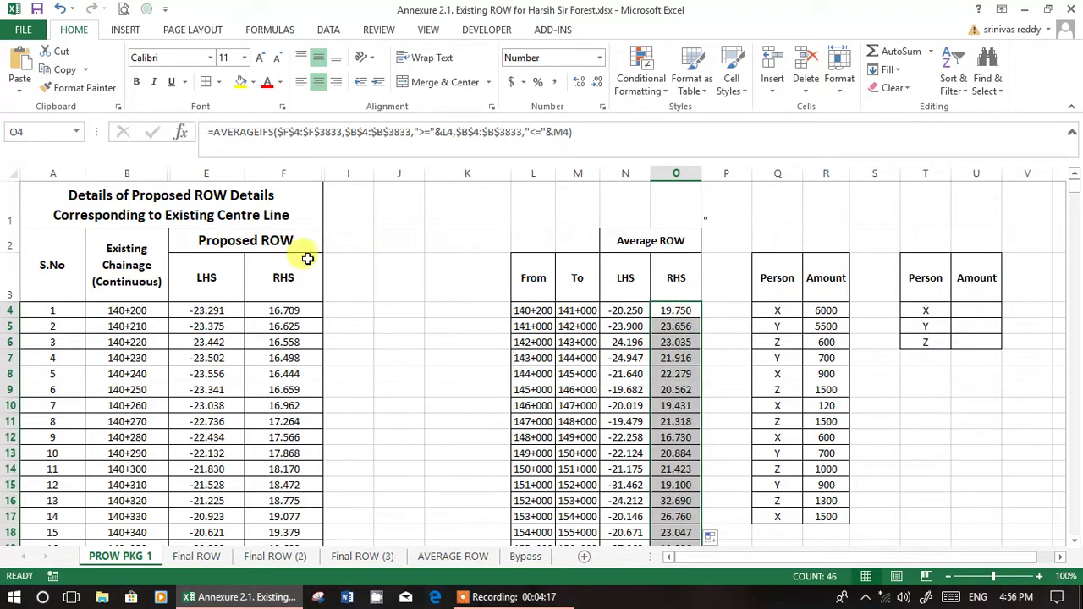
# Check the first interval's RHS average by selecting the RHS values from F4 down to chainage 141+000 in row 84.
pyautogui.click(278, 311)
pyautogui.hotkey('shift', 'Down')
pyautogui.hotkey('shift', 'Down')
pyautogui.hotkey('shift', 'Down')
pyautogui.hotkey('shift', 'Down')
pyautogui.hotkey('shift', 'Down')
pyautogui.hotkey('shift', 'Down')
pyautogui.hotkey('shift', 'Down')
pyautogui.hotkey('shift', 'Down')
pyautogui.hotkey('shift', 'Down')
pyautogui.hotkey('shift', 'Down')
pyautogui.hotkey('shift', 'Down')
pyautogui.hotkey('shift', 'Down')
pyautogui.hotkey('shift', 'Down')
pyautogui.hotkey('shift', 'Down')
pyautogui.hotkey('shift', 'Down')
pyautogui.hotkey('shift', 'Down')
pyautogui.hotkey('shift', 'Down')
pyautogui.hotkey('shift', 'Down')
pyautogui.hotkey('shift', 'Down')
pyautogui.hotkey('shift', 'Down')
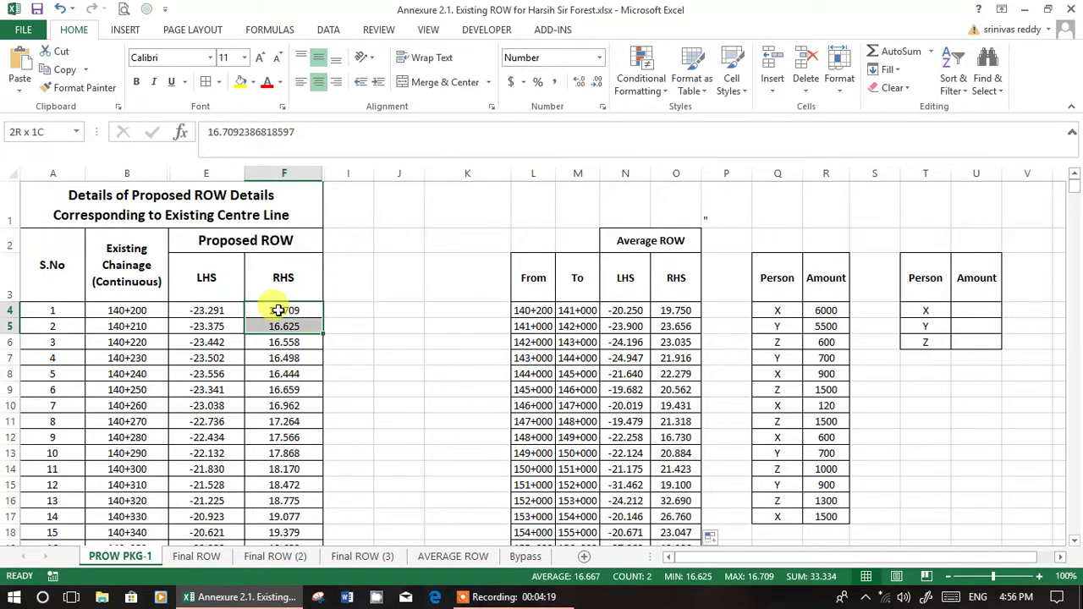
pyautogui.hotkey('shift', 'Down')
pyautogui.hotkey('shift', 'Down')
pyautogui.hotkey('shift', 'Down')
pyautogui.hotkey('shift', 'Down')
pyautogui.hotkey('shift', 'Down')
pyautogui.hotkey('shift', 'Down')
pyautogui.hotkey('shift', 'Down')
pyautogui.hotkey('shift', 'Down')
pyautogui.hotkey('shift', 'Down')
pyautogui.hotkey('shift', 'Down')
pyautogui.hotkey('shift', 'Down')
pyautogui.hotkey('shift', 'Down')
pyautogui.hotkey('shift', 'Down')
pyautogui.hotkey('shift', 'Down')
pyautogui.hotkey('shift', 'Down')
pyautogui.hotkey('shift', 'Down')
pyautogui.hotkey('shift', 'Down')
pyautogui.hotkey('shift', 'Down')
pyautogui.hotkey('shift', 'Down')
pyautogui.hotkey('shift', 'Down')
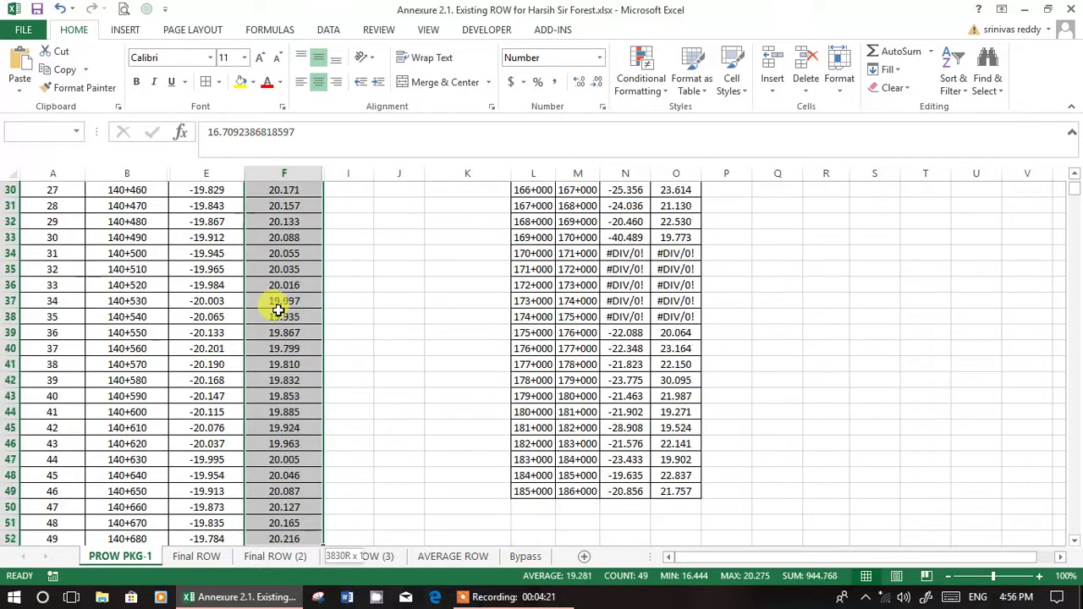
pyautogui.hotkey('shift', 'Down')
pyautogui.hotkey('shift', 'Down')
pyautogui.hotkey('shift', 'Down')
pyautogui.hotkey('shift', 'Down')
pyautogui.hotkey('shift', 'Down')
pyautogui.hotkey('shift', 'Down')
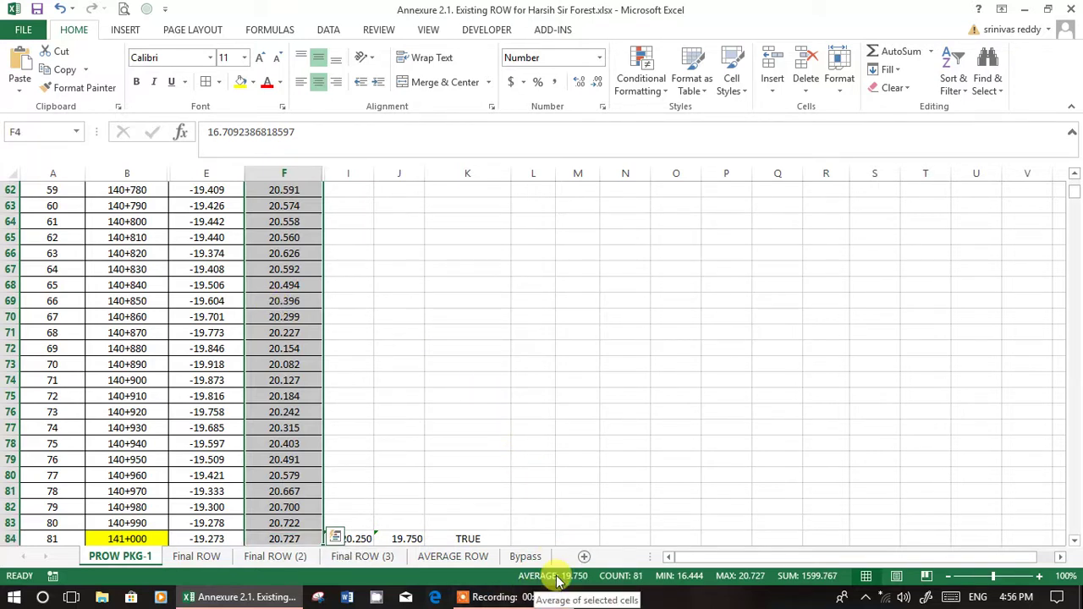
pyautogui.click(856, 344)
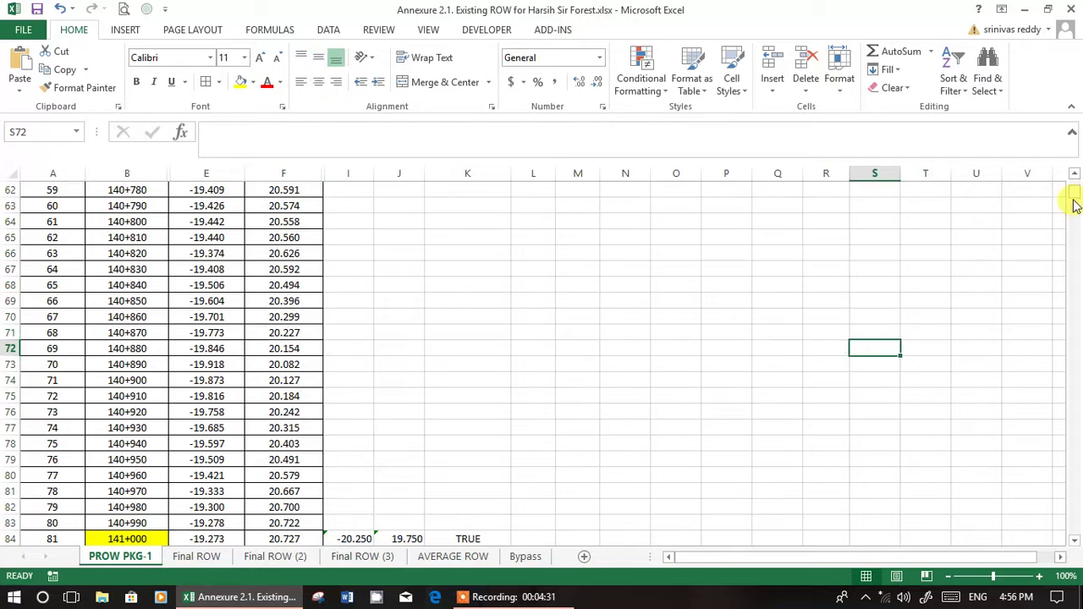
pyautogui.moveTo(1075, 203); pyautogui.dragTo(1075, 199)
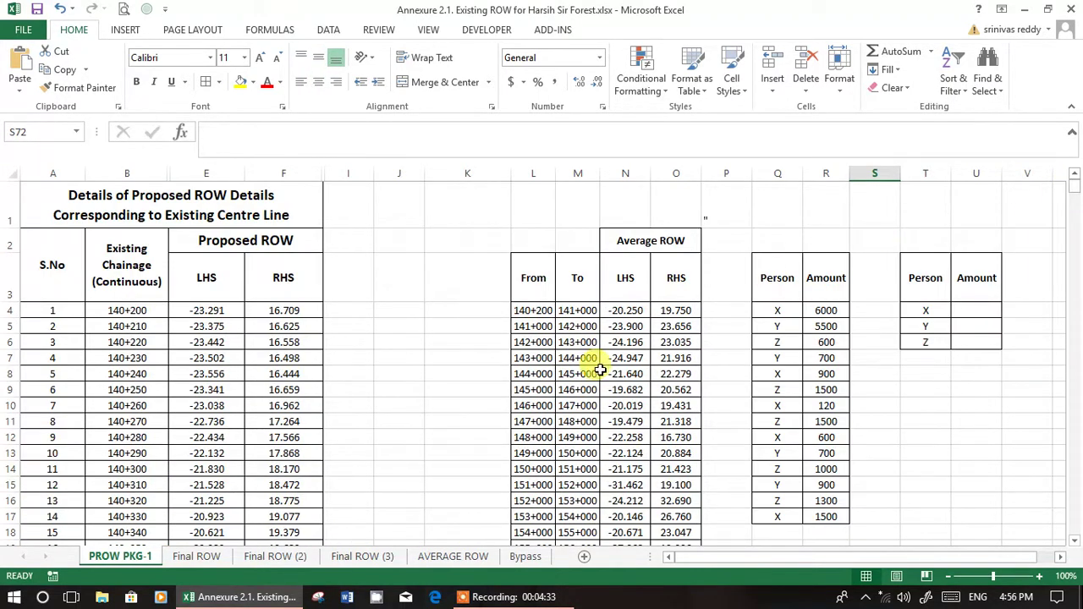
# Review the AVERAGEIFS formula and its referenced ranges in N4 without changing it.
pyautogui.click(626, 306)
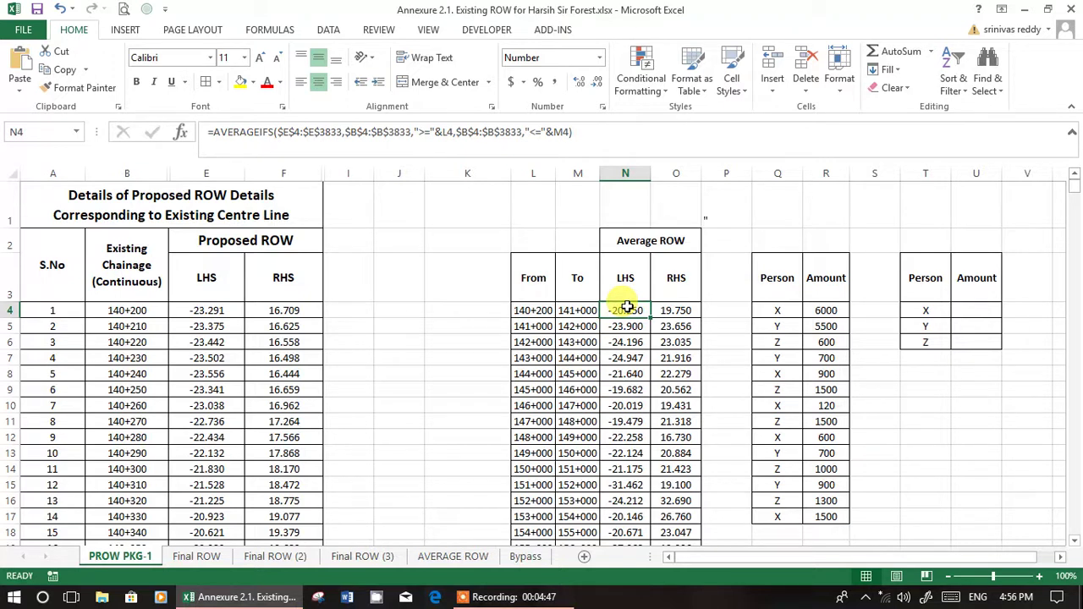
pyautogui.click(576, 132)
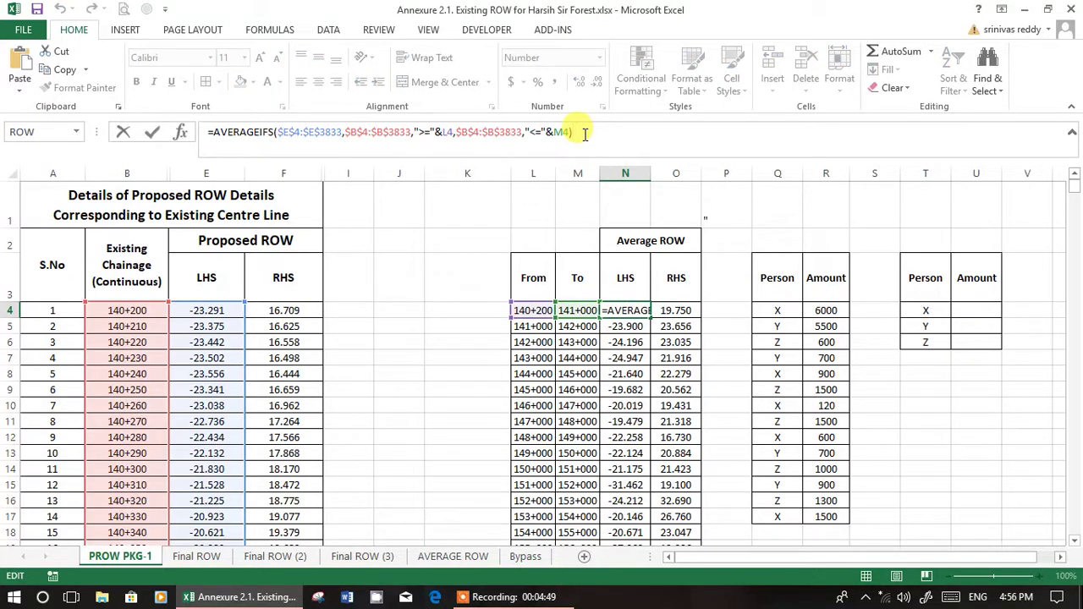
pyautogui.click(779, 312)
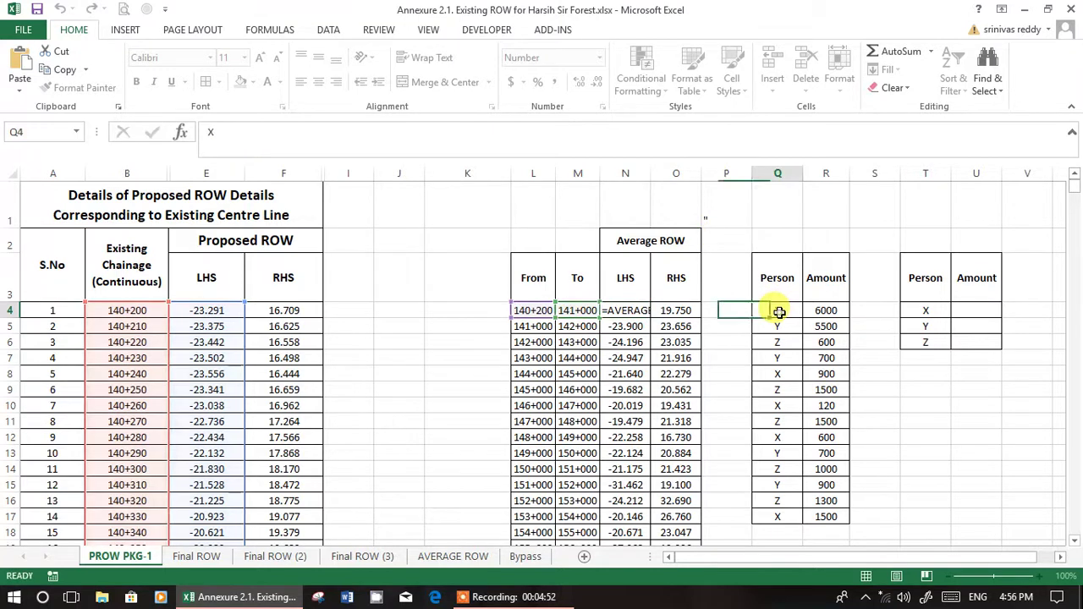
# Start a formula in the Amount cell U4 for person X in the summary table.
pyautogui.click(939, 311)
pyautogui.click(963, 312)
pyautogui.write('=')
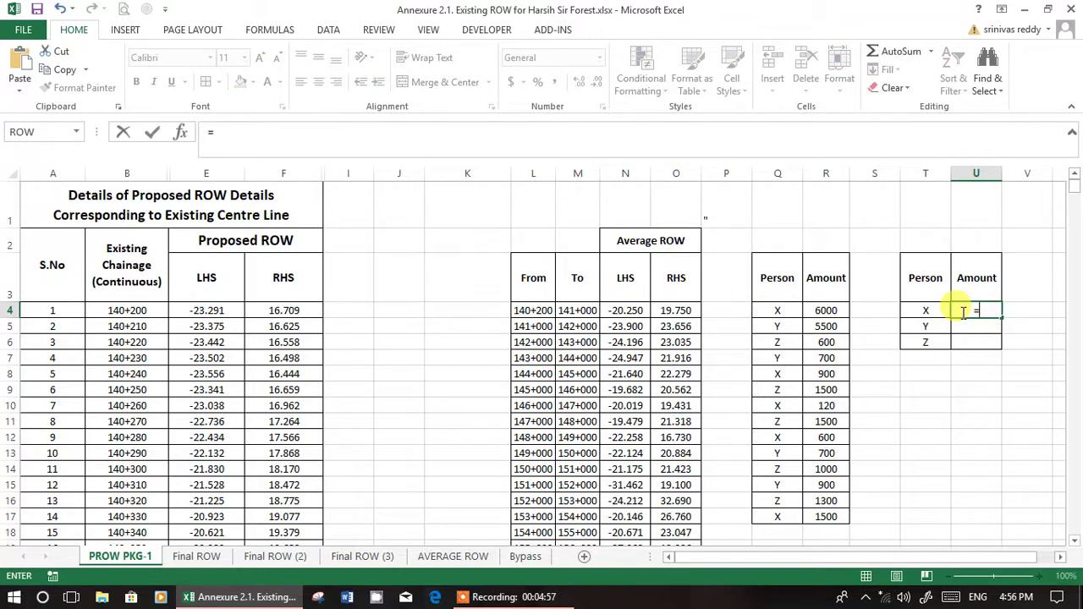